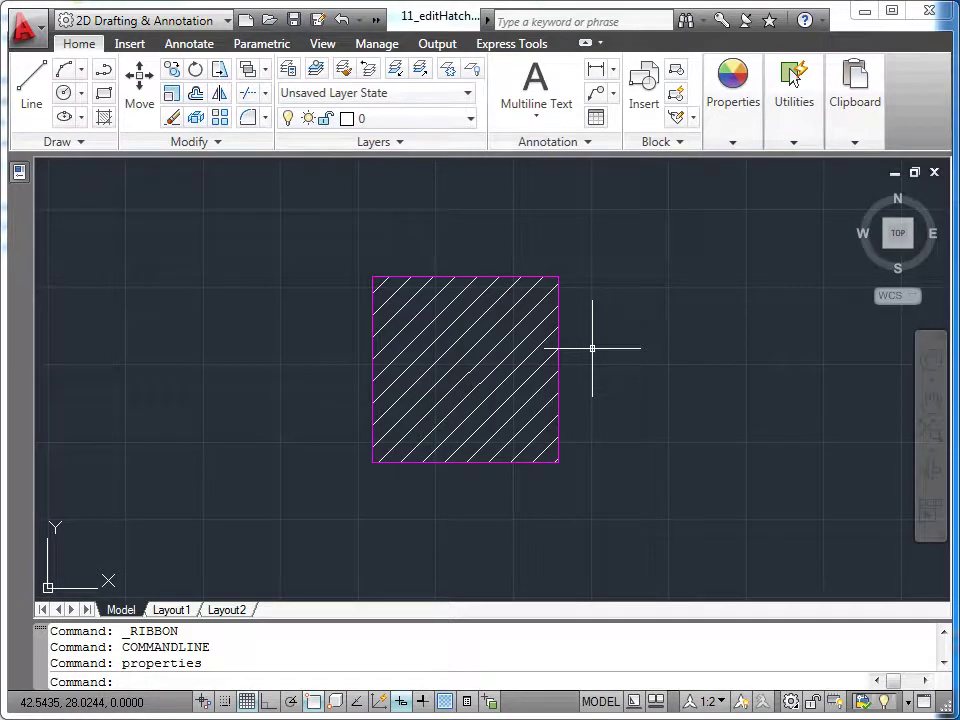
Select the diagonally hatched square to show its Hatch Editor settings.
click(535, 330)
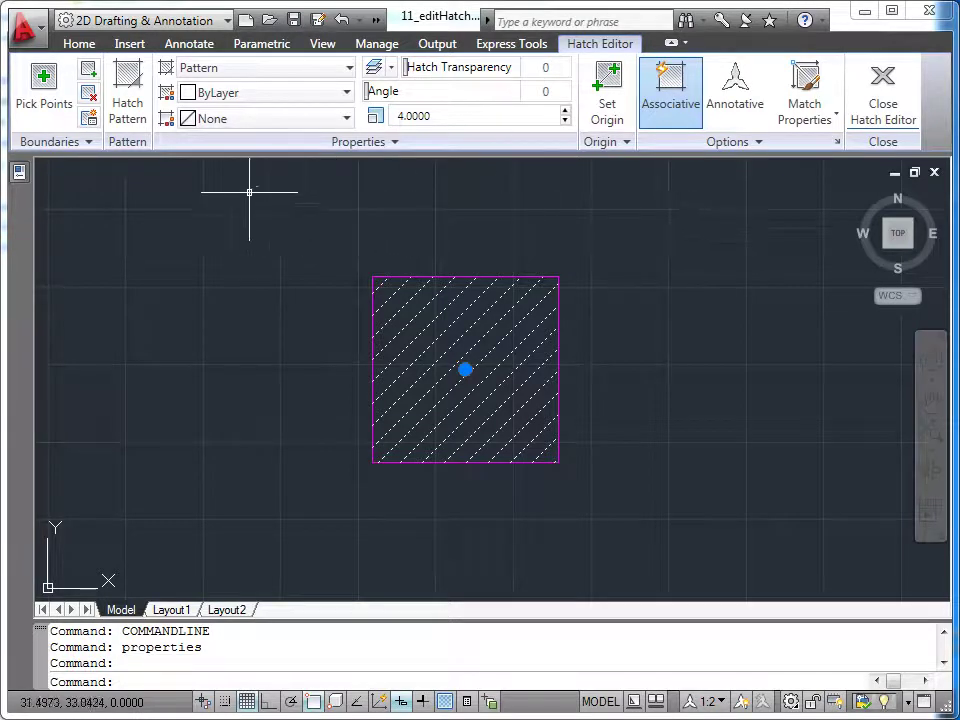
Change the square's hatch pattern from ANSI31 to ANGLE.
click(128, 116)
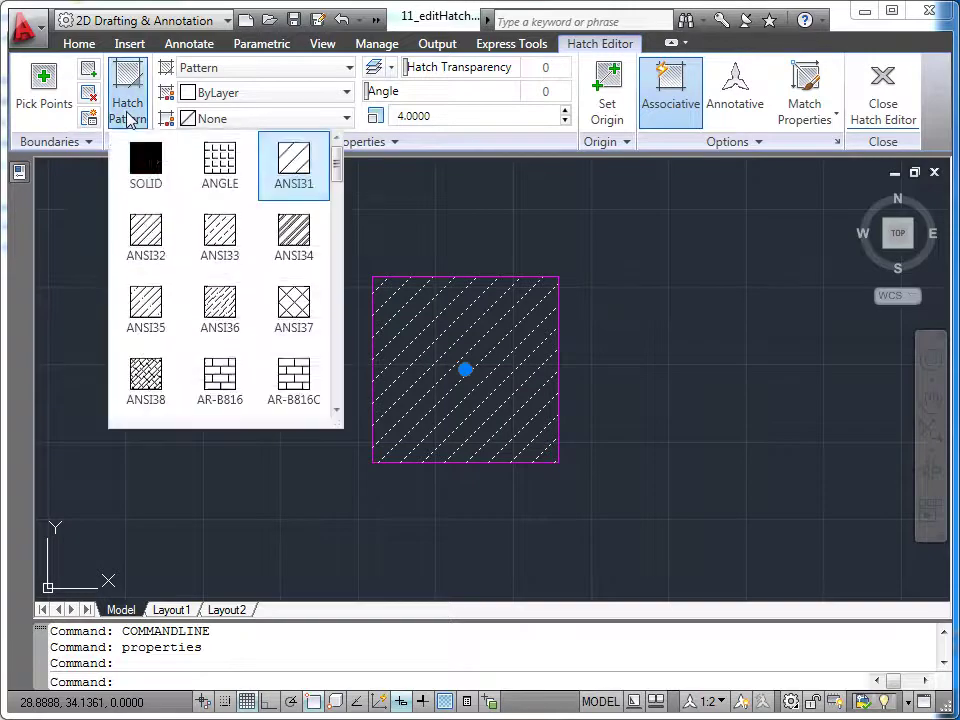
scroll(336, 183, down, 1)
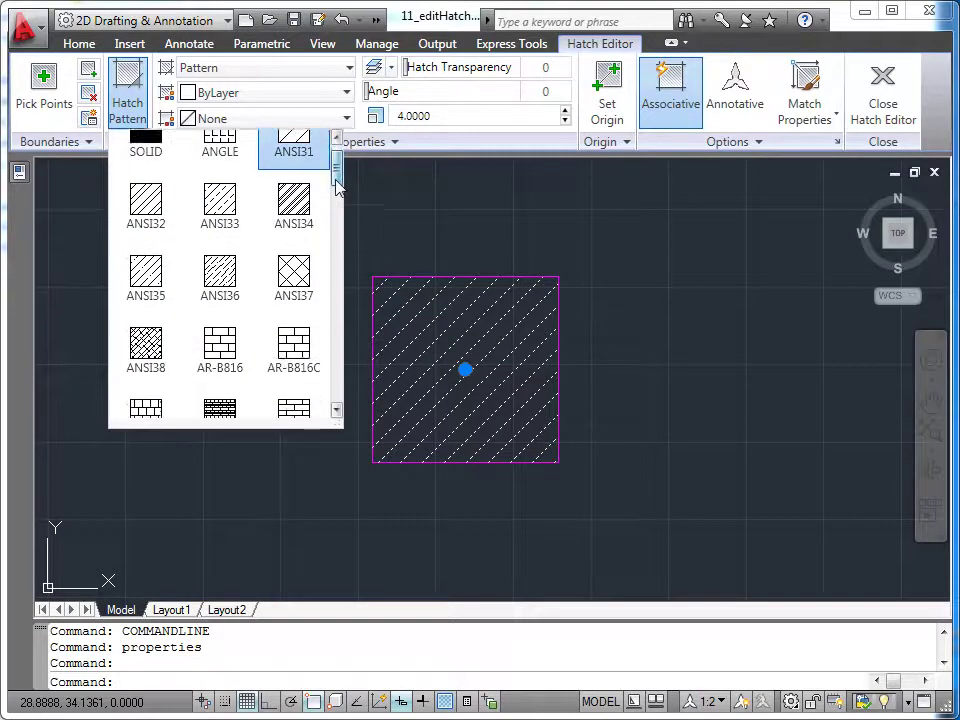
scroll(338, 185, up, 1)
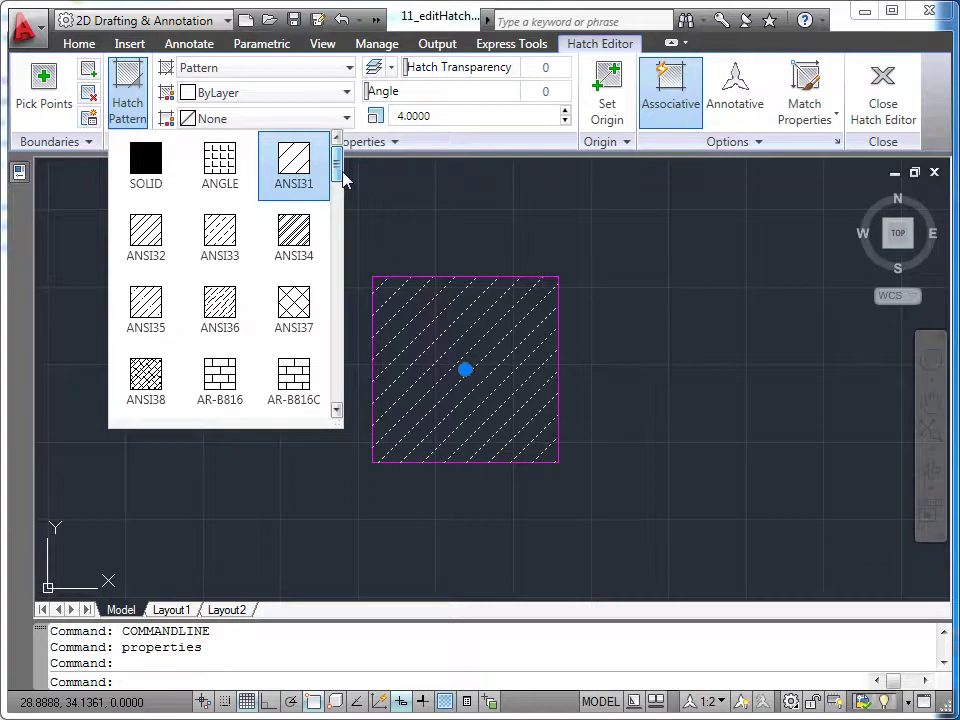
scroll(342, 190, down, 1)
scroll(342, 192, down, 1)
scroll(345, 195, down, 2)
scroll(350, 200, up, 3)
scroll(352, 195, up, 1)
scroll(354, 180, up, 1)
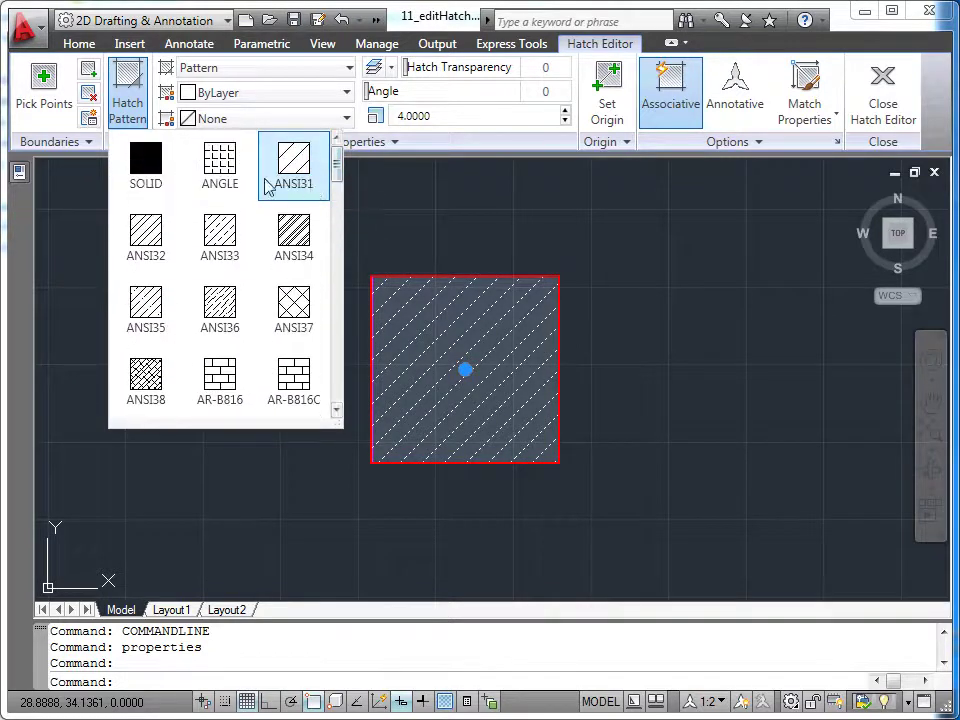
click(232, 179)
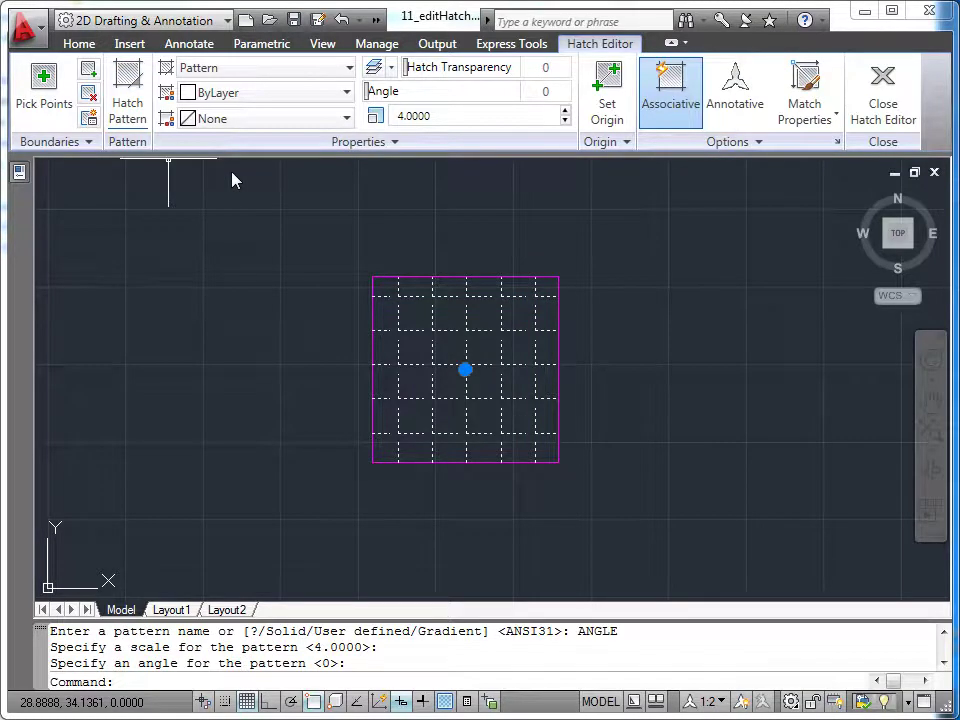
Set the ANGLE hatch to scale 2 and angle 82, then close the Hatch Editor.
click(441, 118)
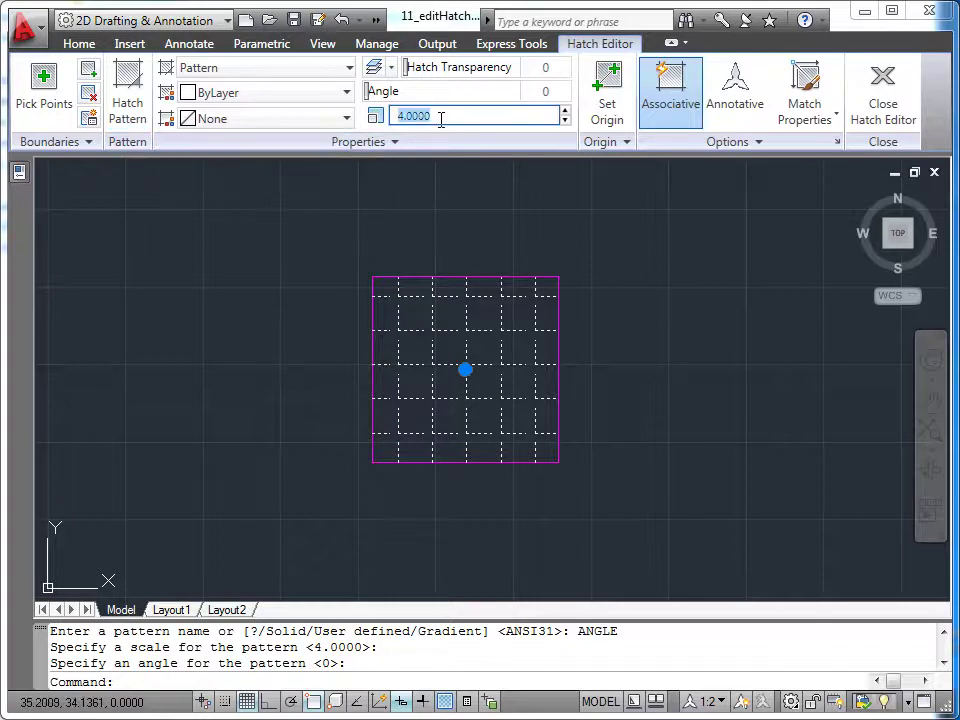
text(2)
key(Return)
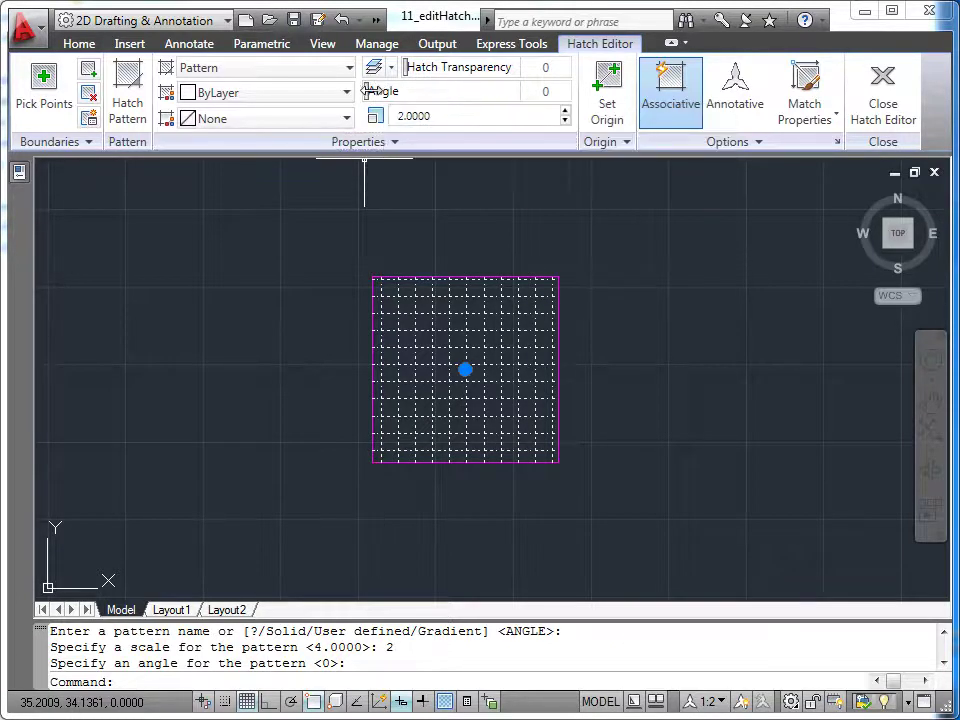
drag(368, 90, 423, 95)
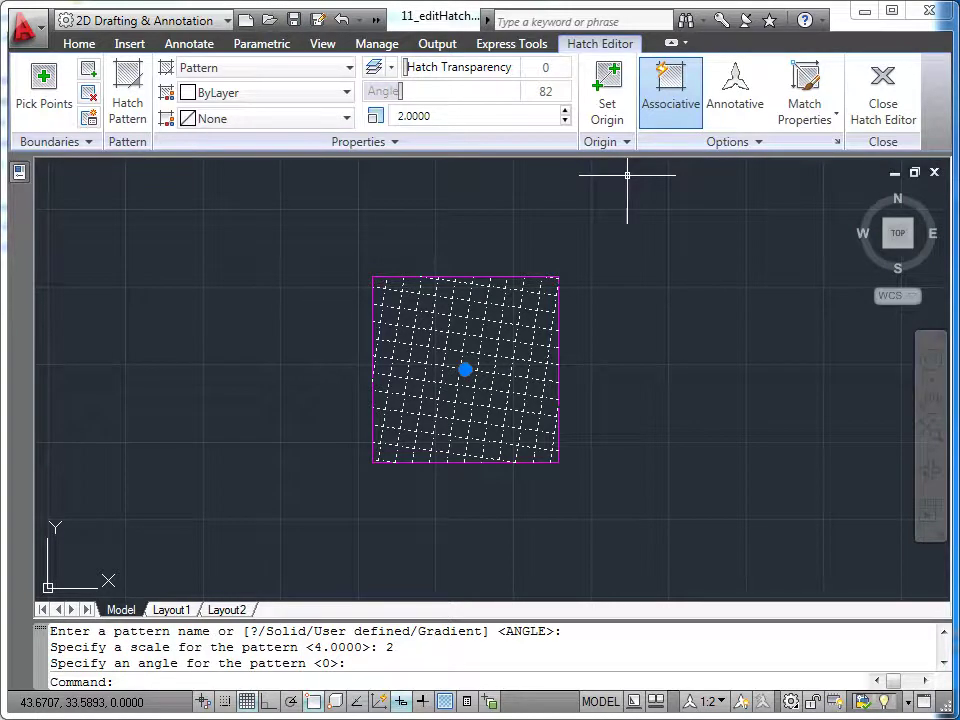
click(883, 118)
mouse_move(883, 97)
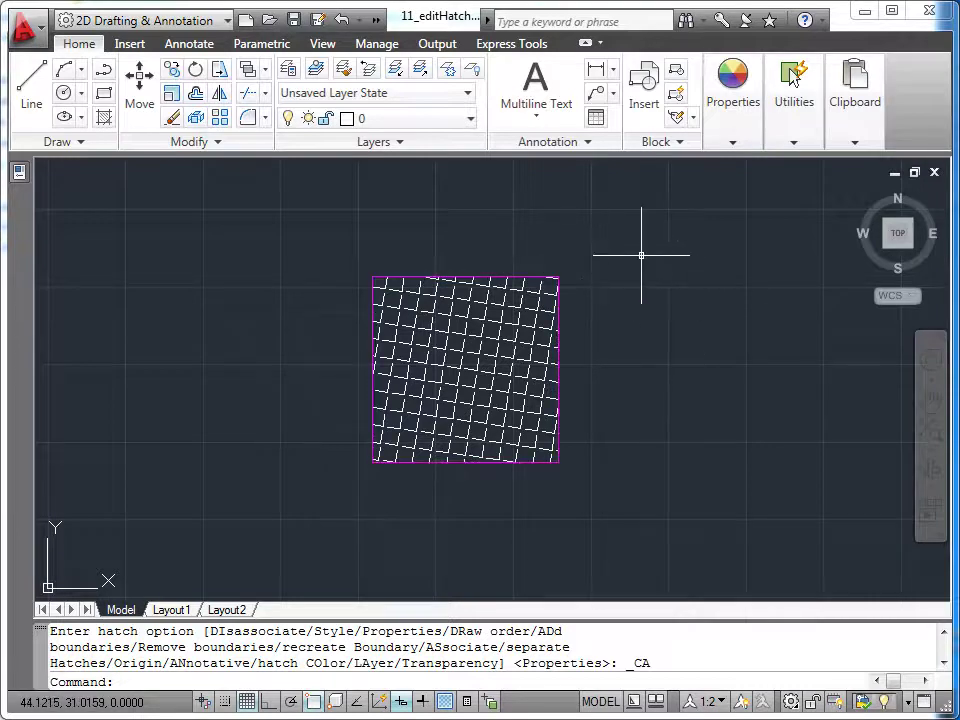
Stretch the hatch's top-right corner up and right, then erase its boundary outline.
click(537, 275)
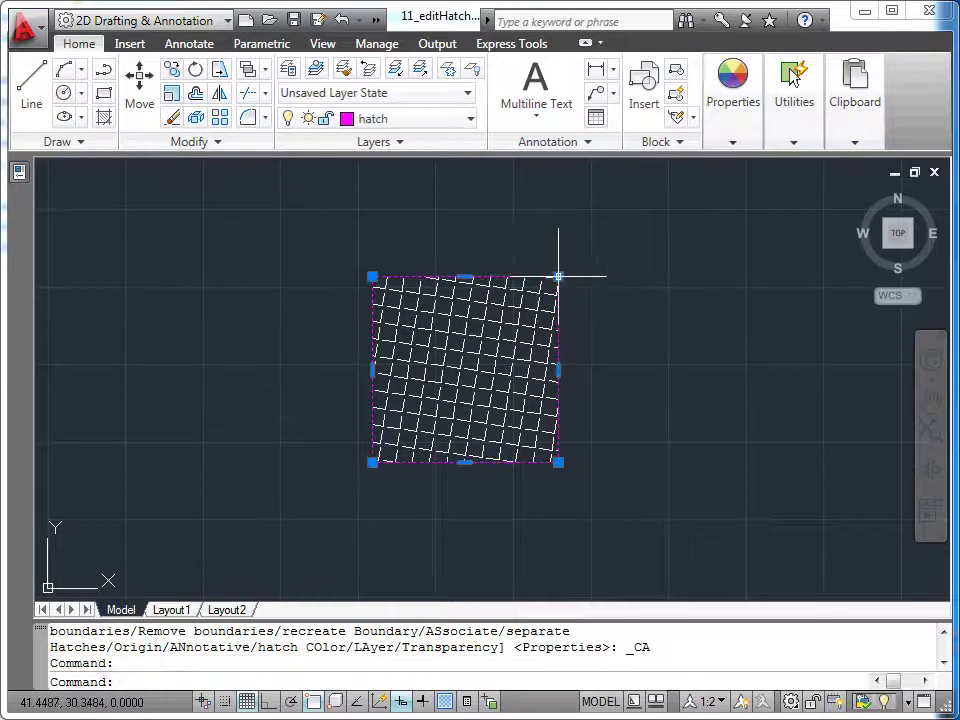
click(558, 276)
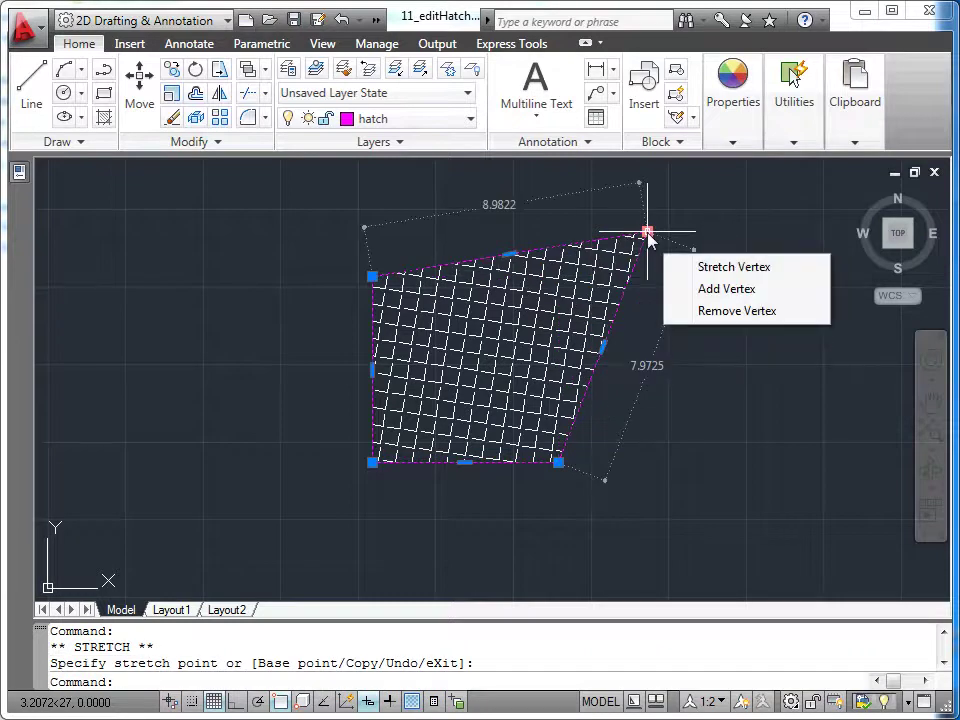
click(647, 232)
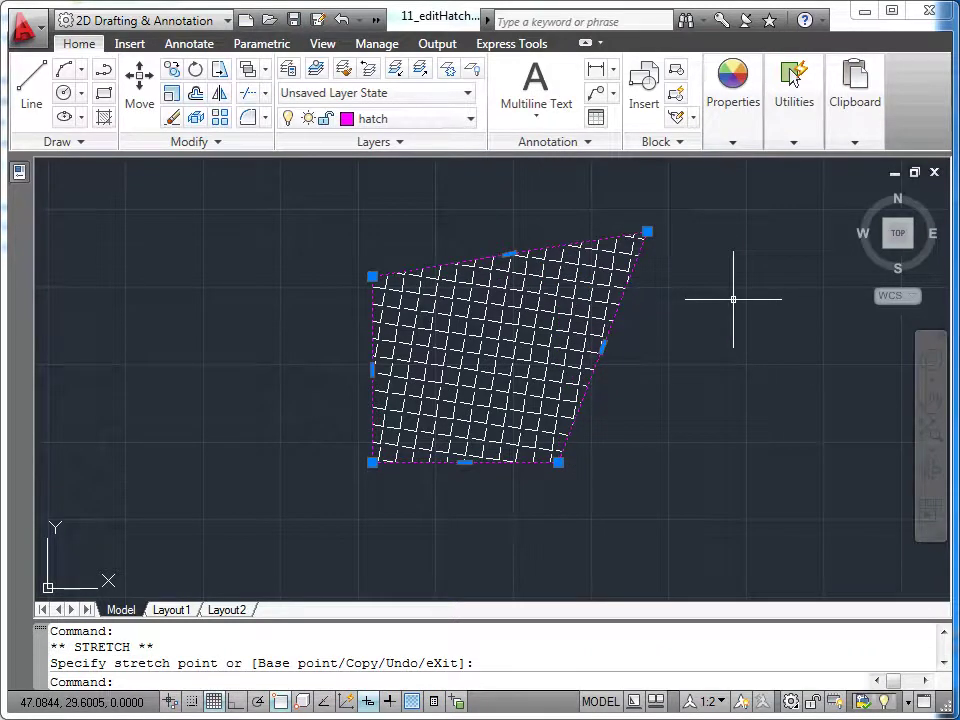
click(170, 126)
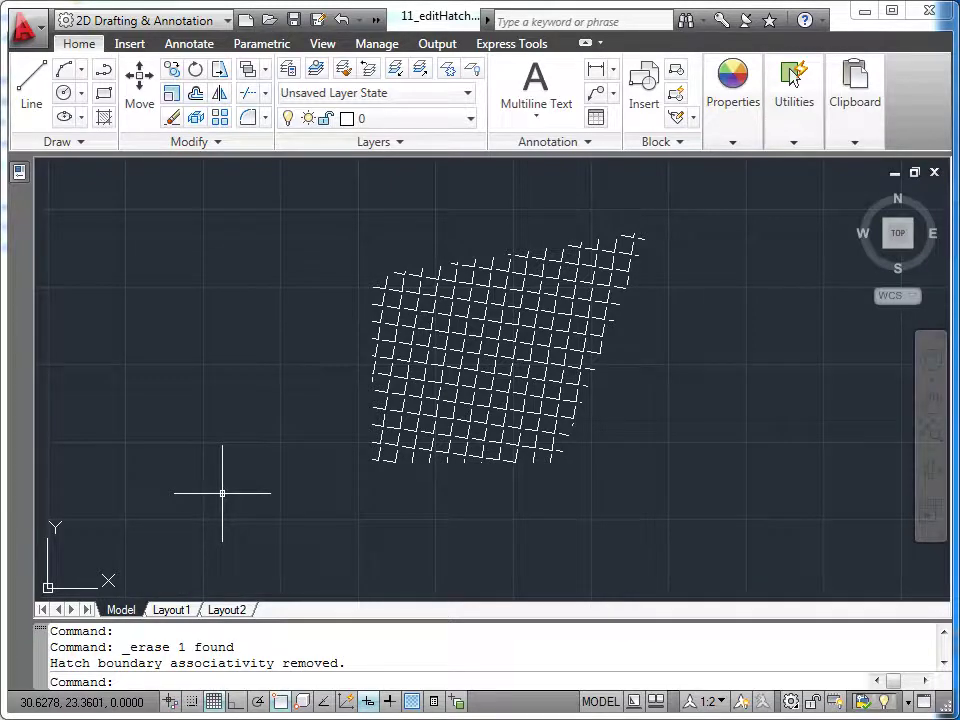
Window-select the free-standing hatch to edit it again.
click(438, 405)
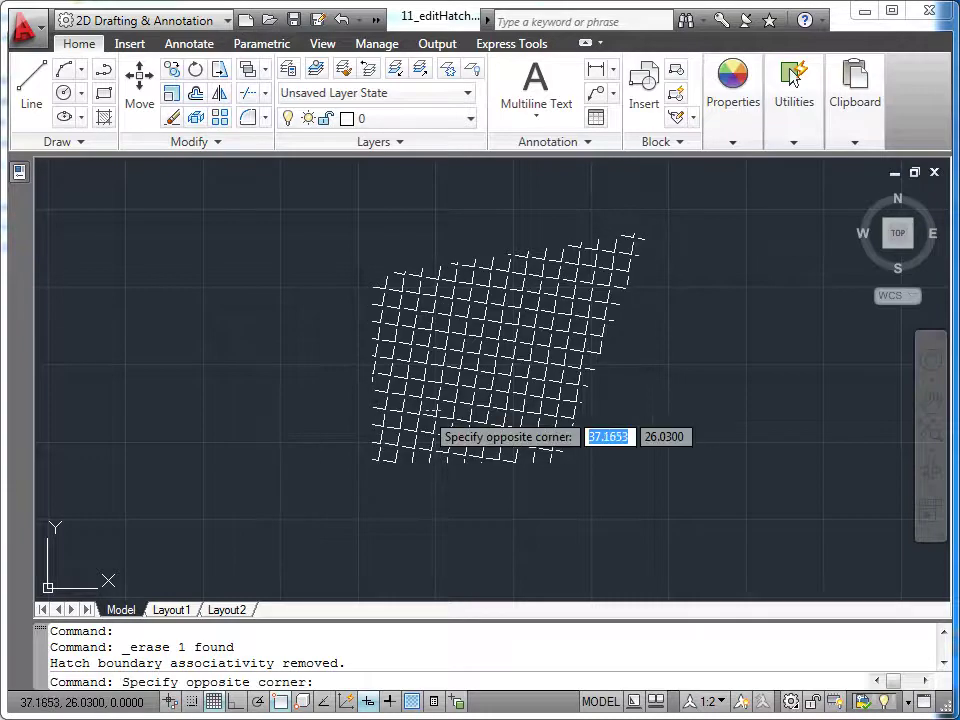
click(428, 410)
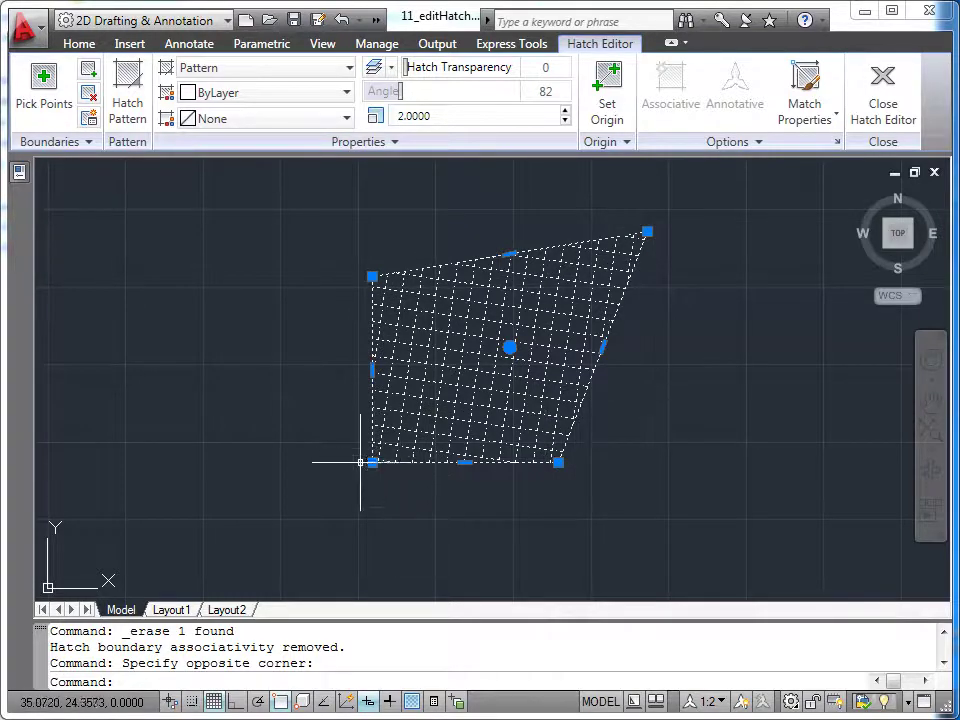
mouse_move(372, 276)
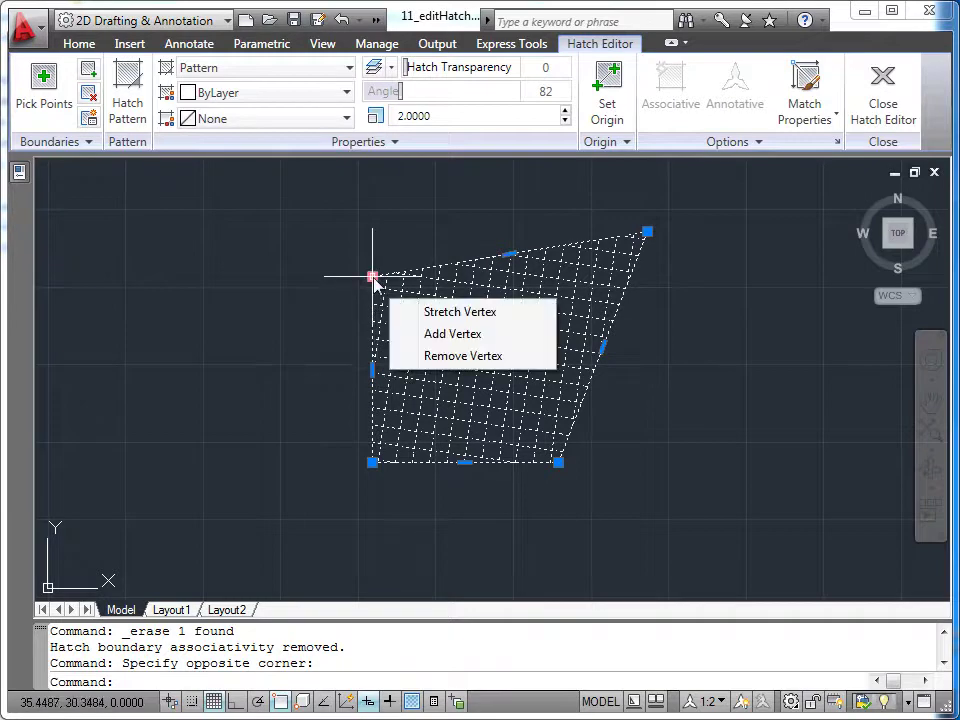
Move the hatch's top-left corner up and left, then add and remove a trial left vertex.
click(437, 314)
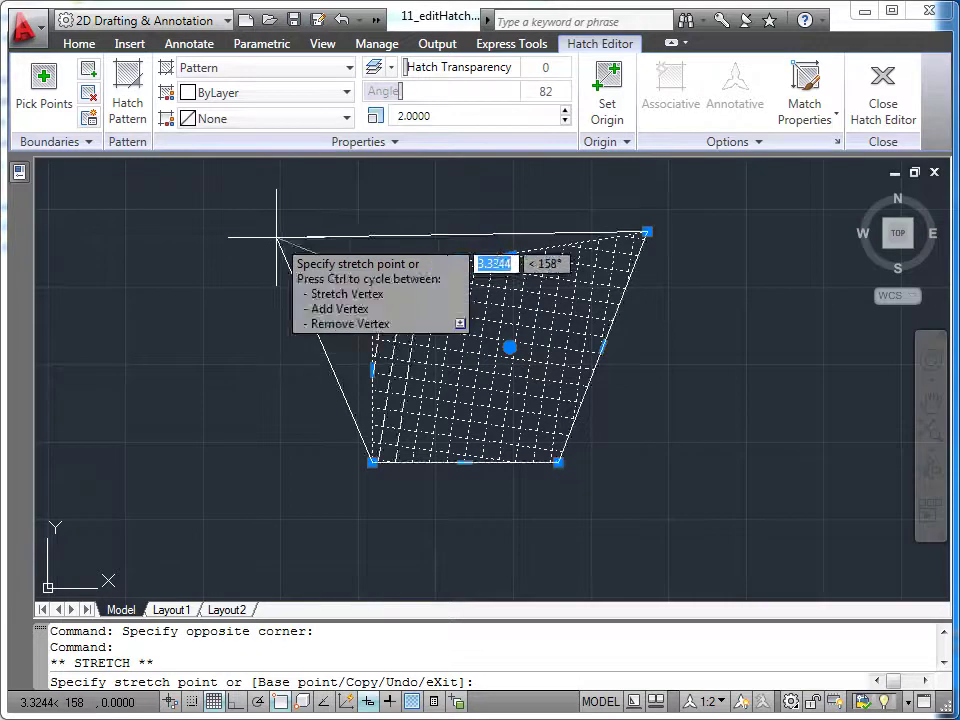
click(277, 238)
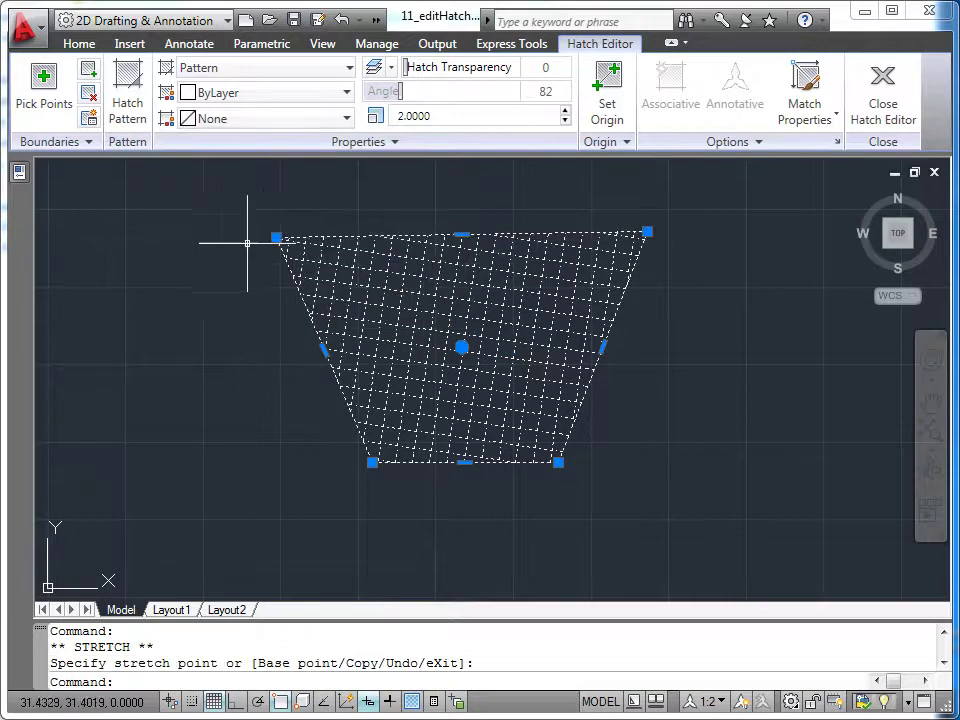
mouse_move(277, 238)
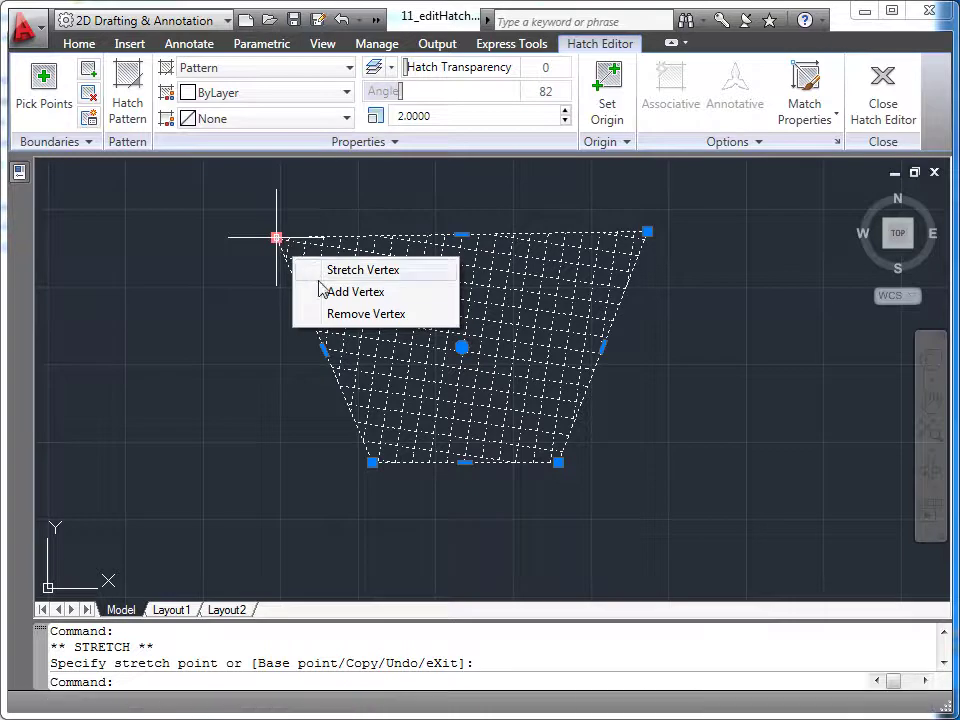
click(355, 292)
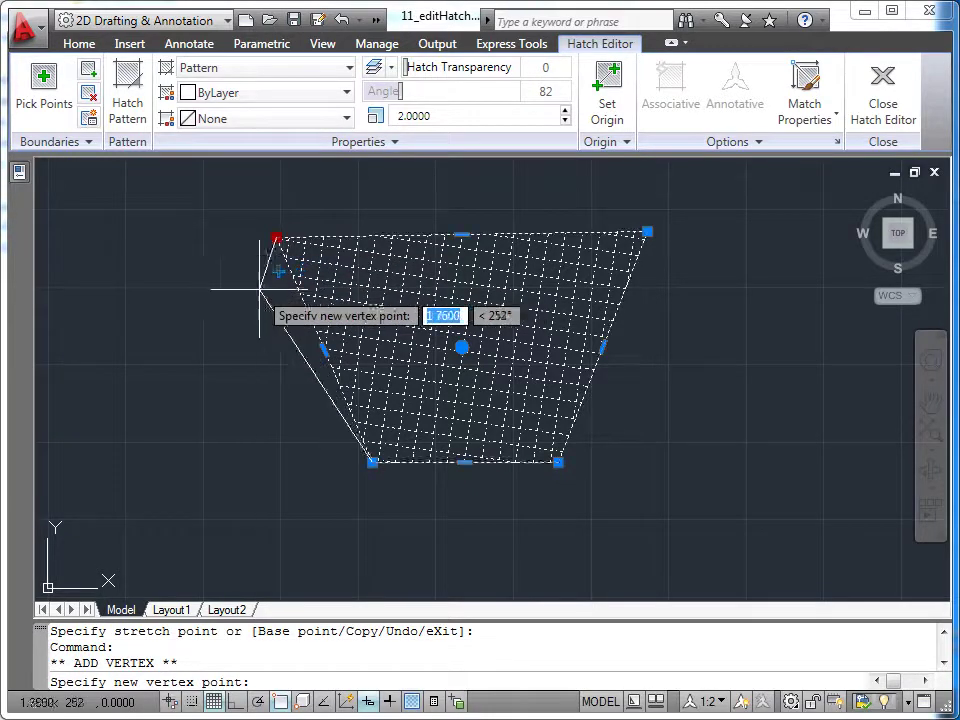
click(190, 288)
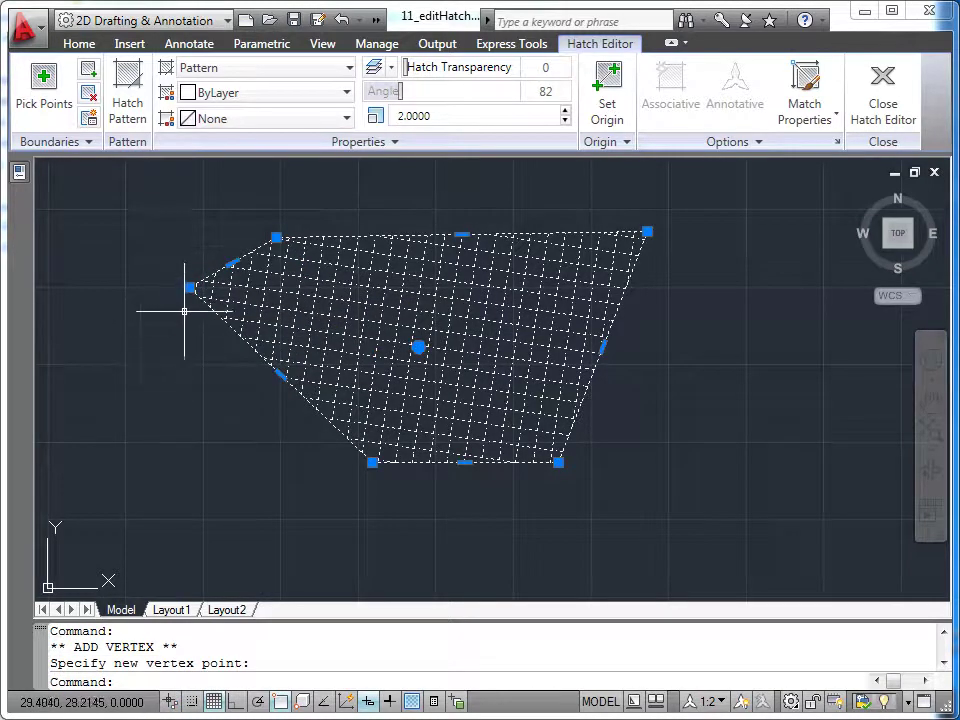
mouse_move(190, 288)
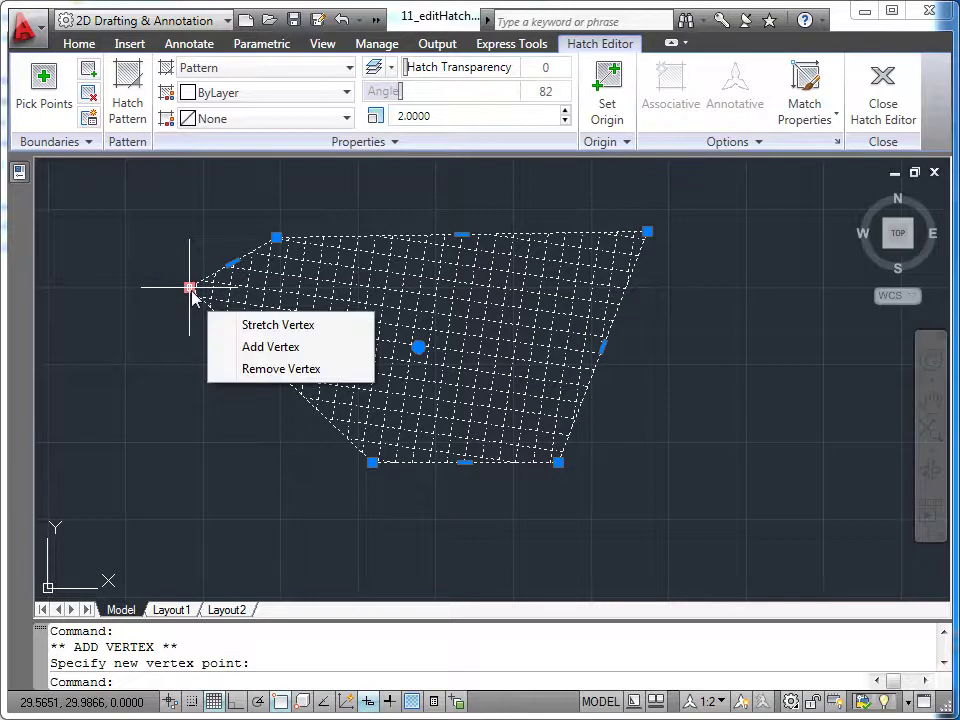
click(232, 369)
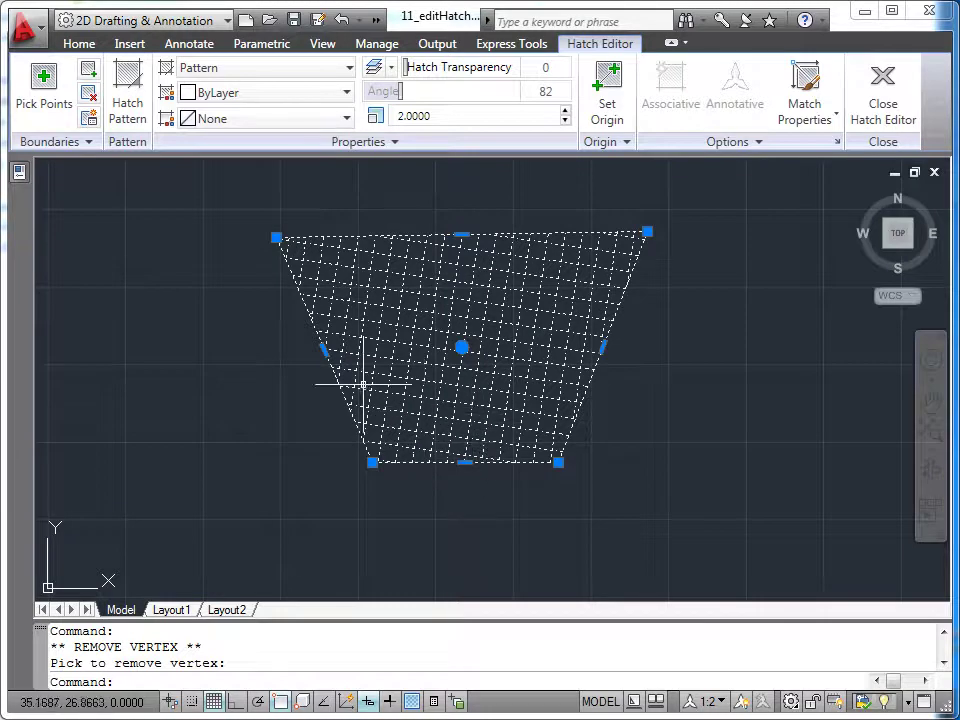
mouse_move(323, 349)
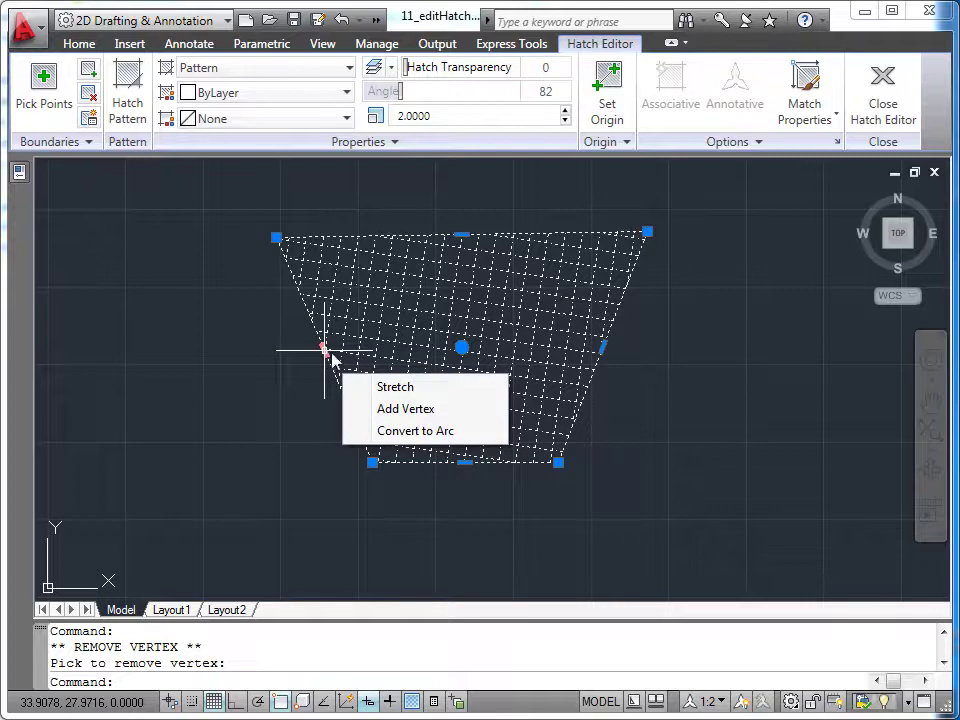
Push the hatch's left edge outward and add a new vertex on it.
click(376, 390)
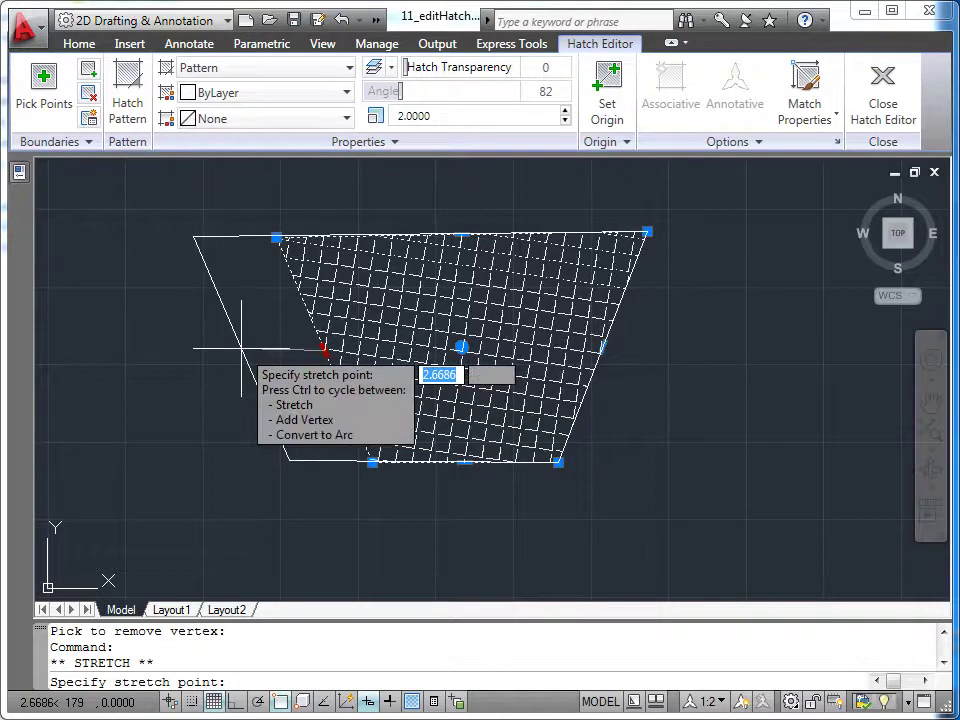
click(241, 349)
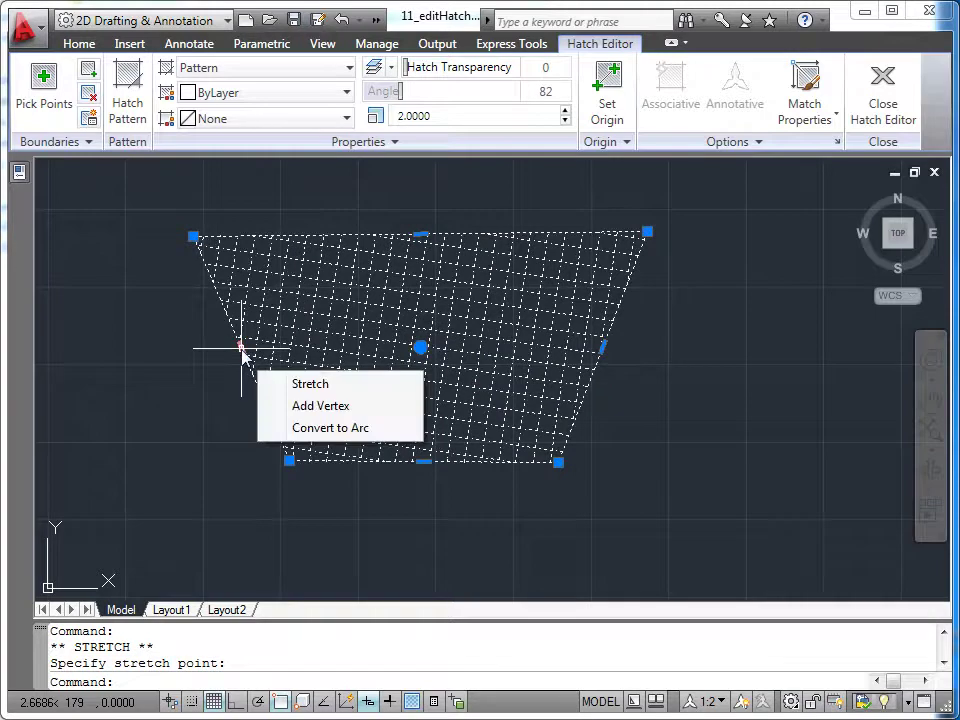
click(298, 405)
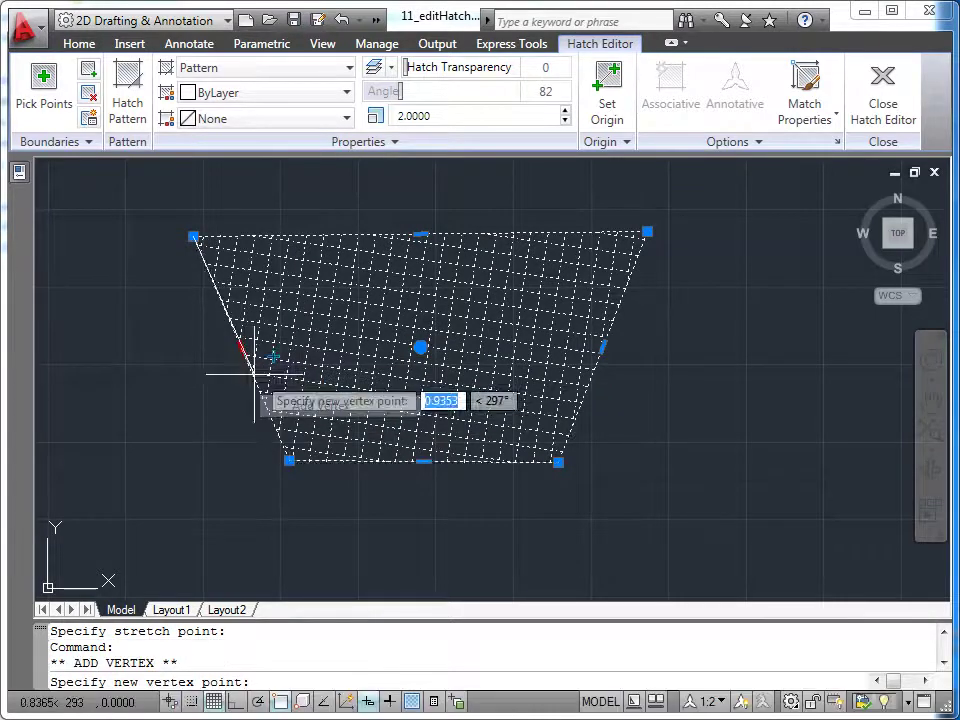
click(158, 361)
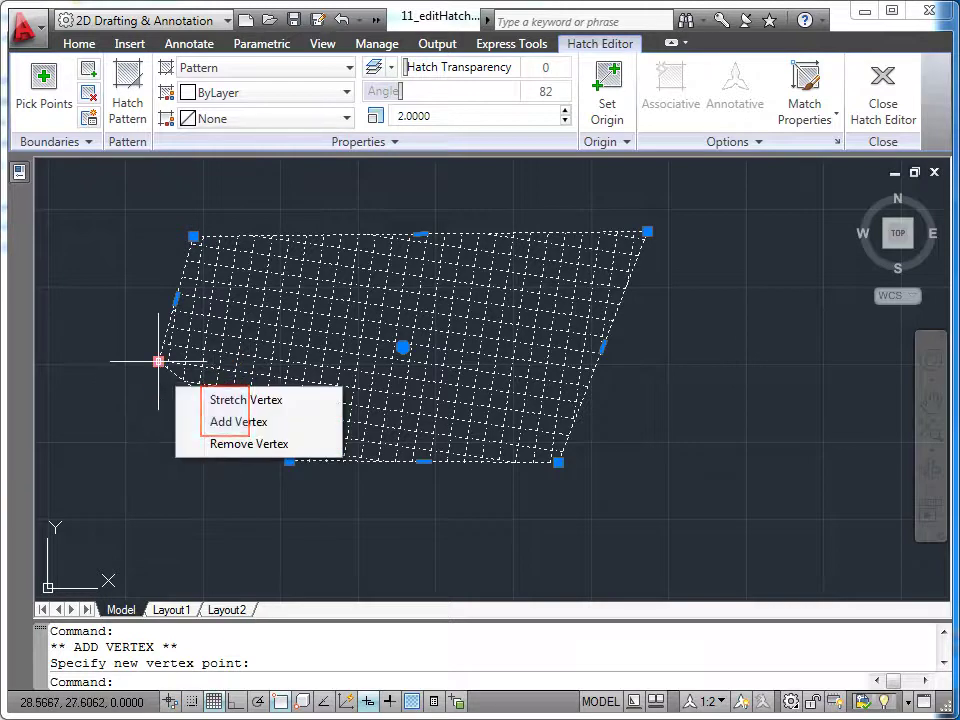
mouse_move(224, 412)
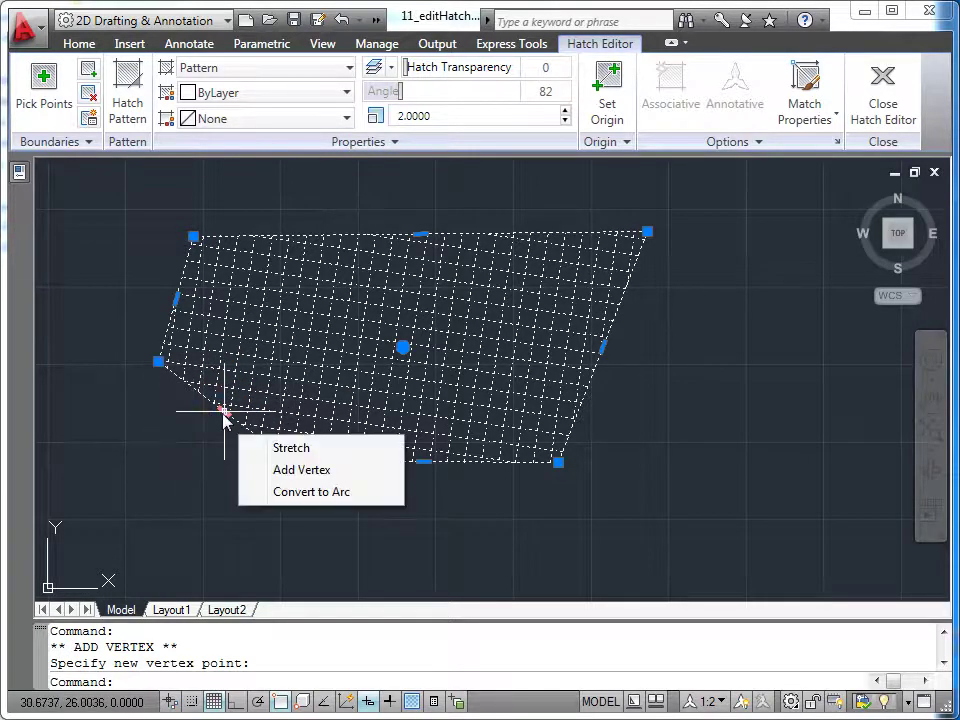
Curve the new lower-left edge into an arc, then straighten it back to a line.
click(280, 491)
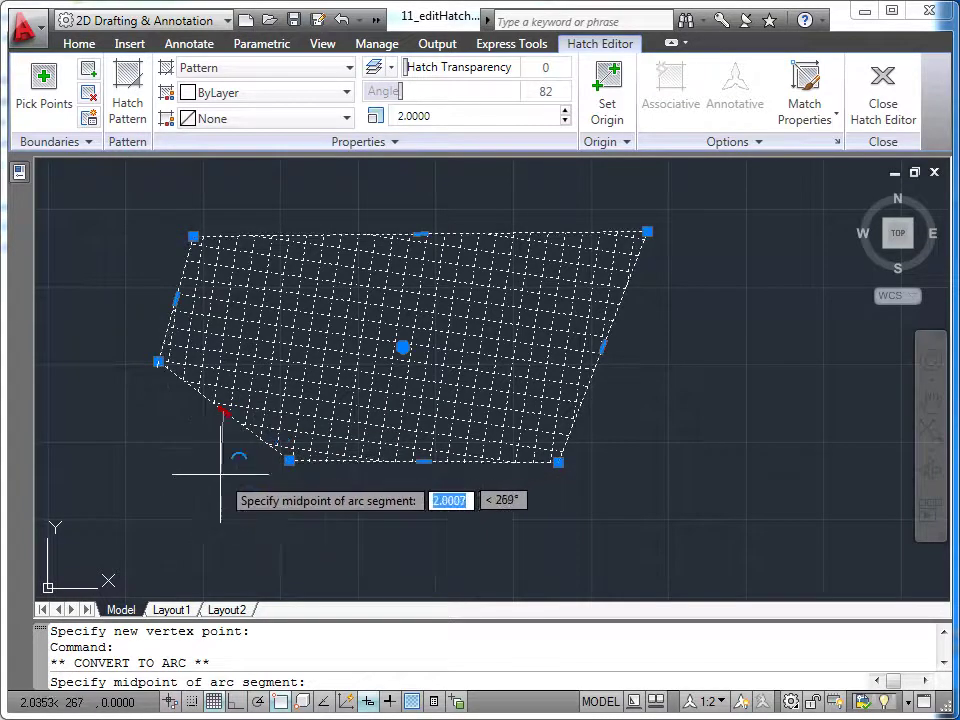
click(171, 481)
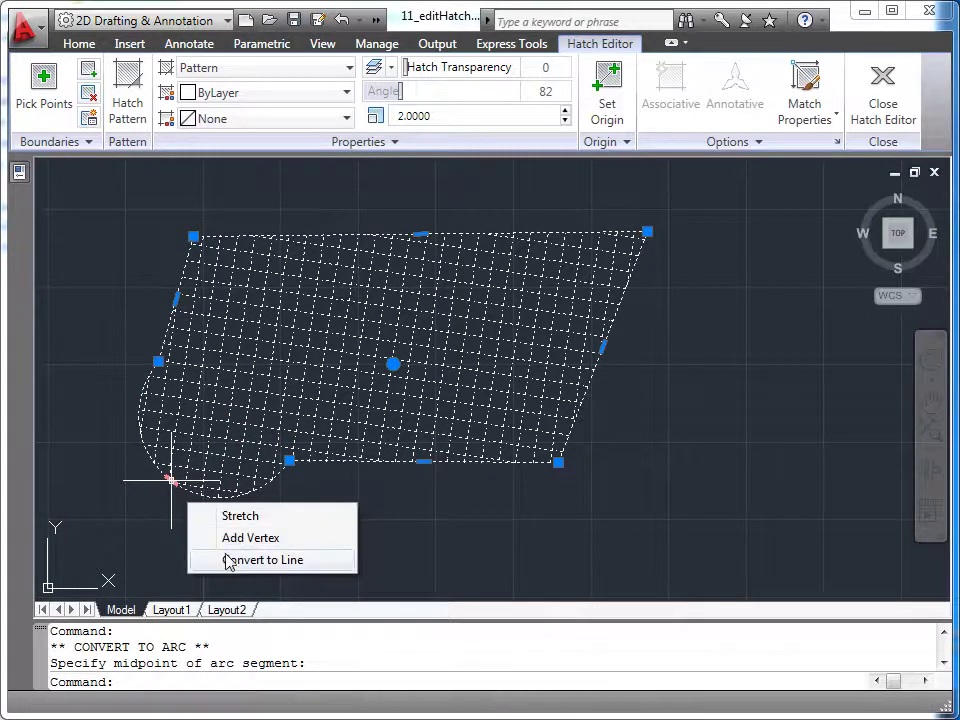
click(227, 560)
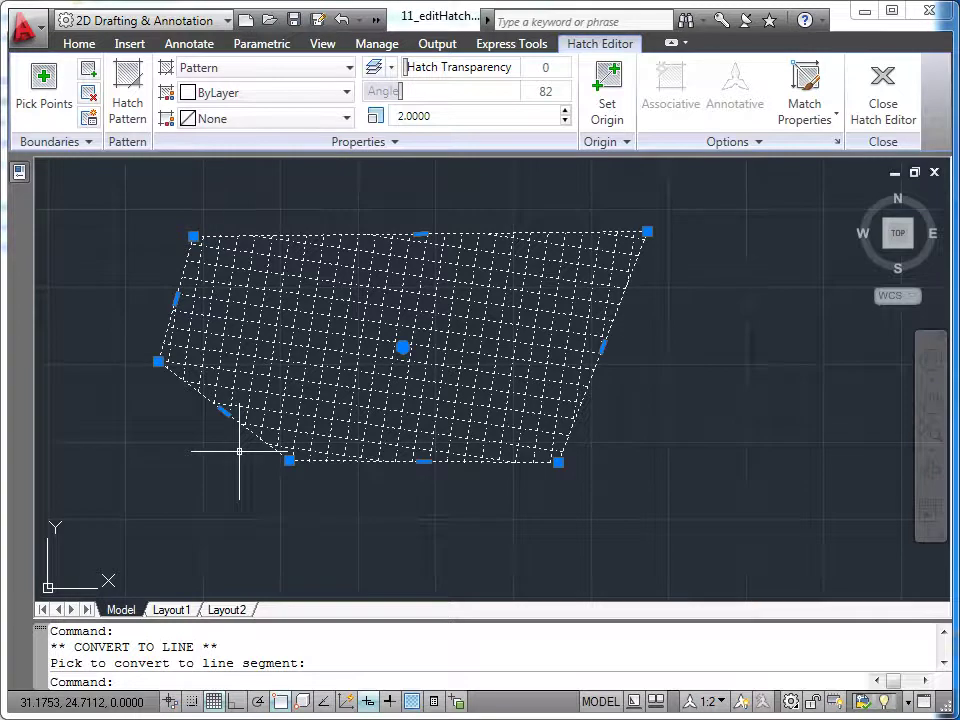
key(Escape)
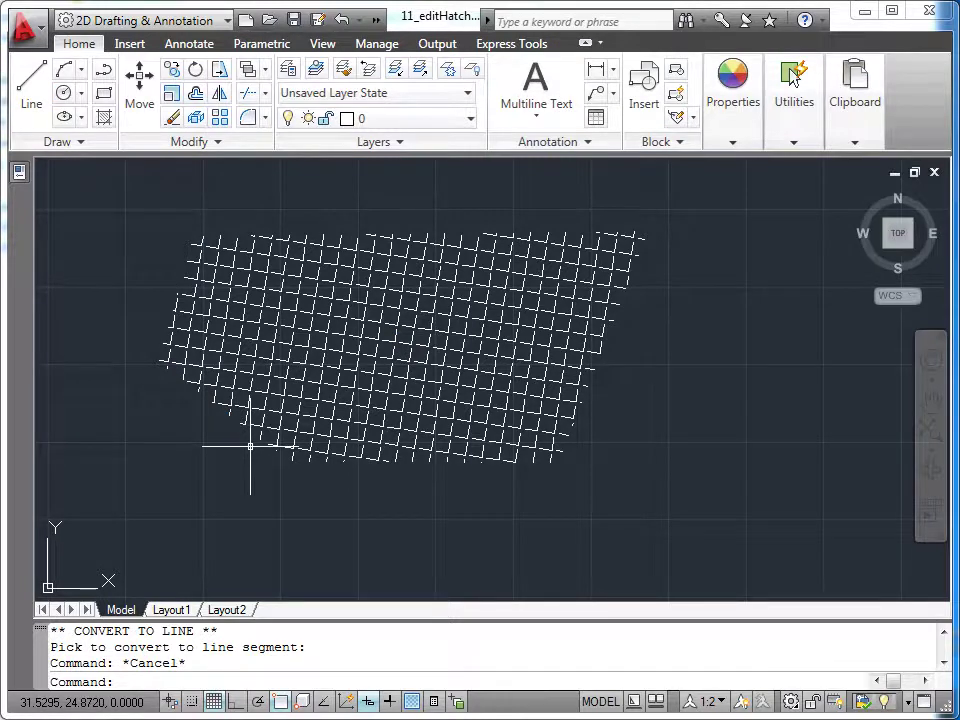
Zoom and pan to a close-up of the part's magenta cross-hatched section view.
scroll(250, 445, down, 4)
middle_drag(491, 450, 252, 443)
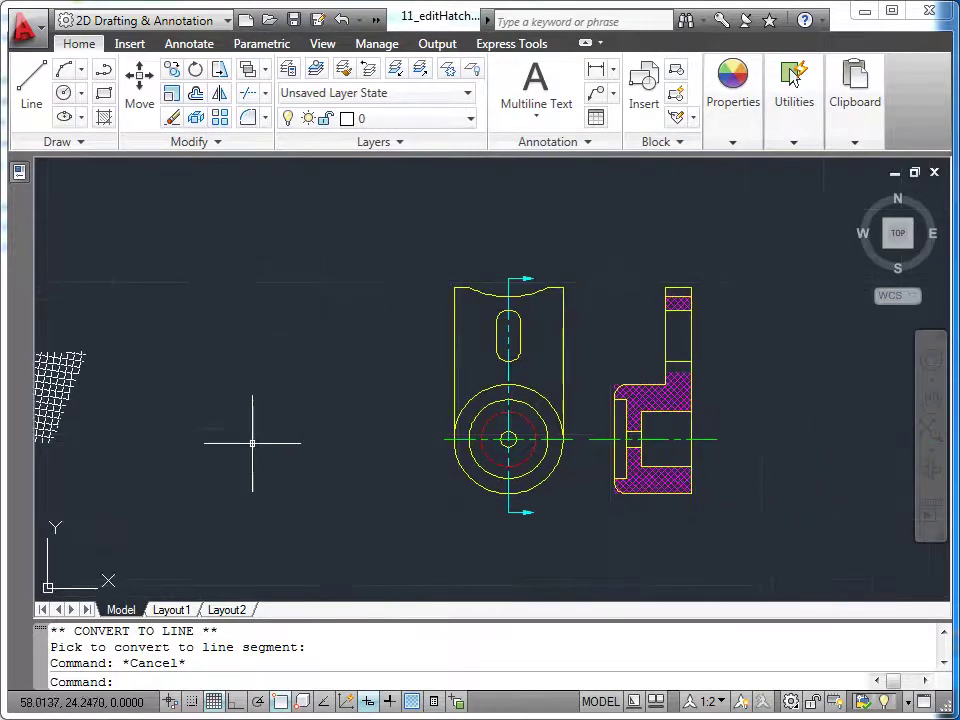
middle_drag(332, 448, 227, 450)
scroll(220, 450, up, 1)
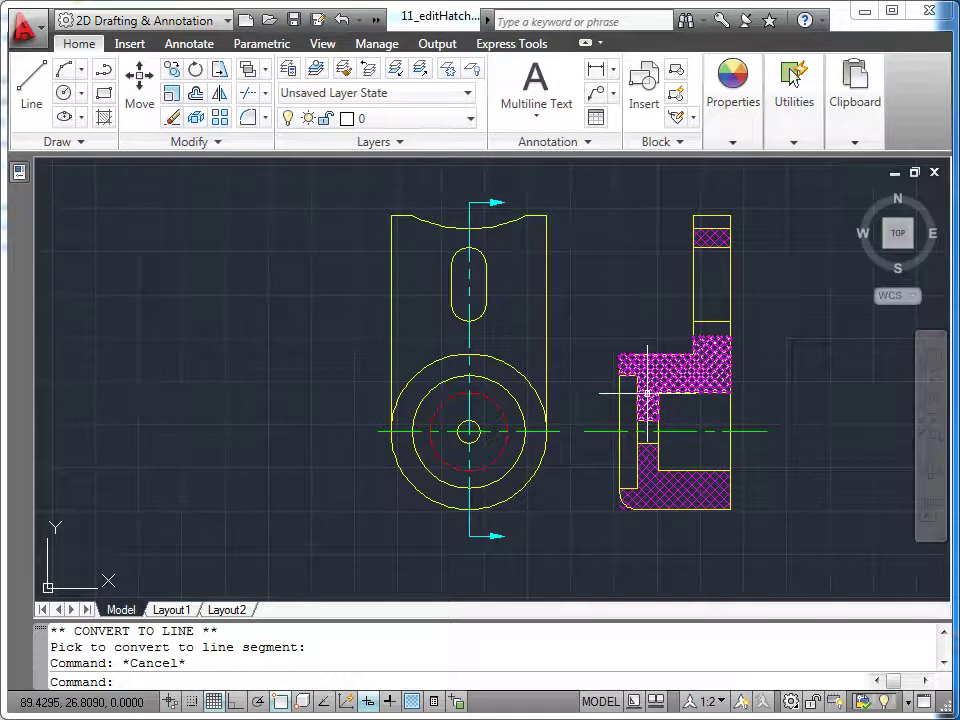
scroll(781, 408, up, 2)
scroll(781, 405, up, 2)
scroll(770, 402, up, 2)
middle_drag(754, 400, 825, 446)
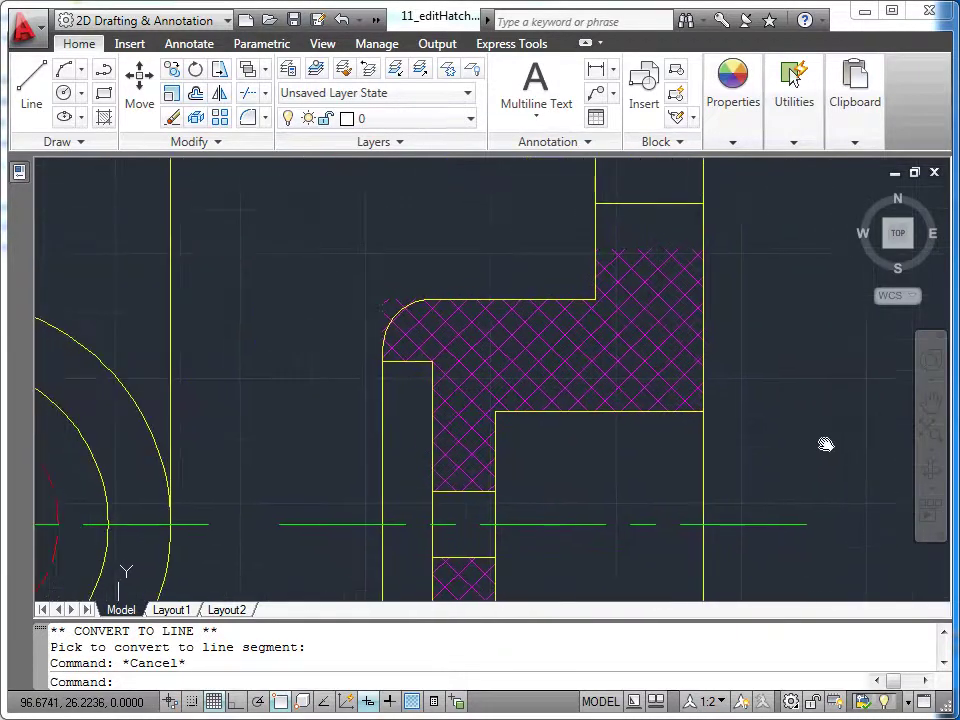
Snap the section hatch's two top vertices up to the endpoints of the line above.
click(652, 346)
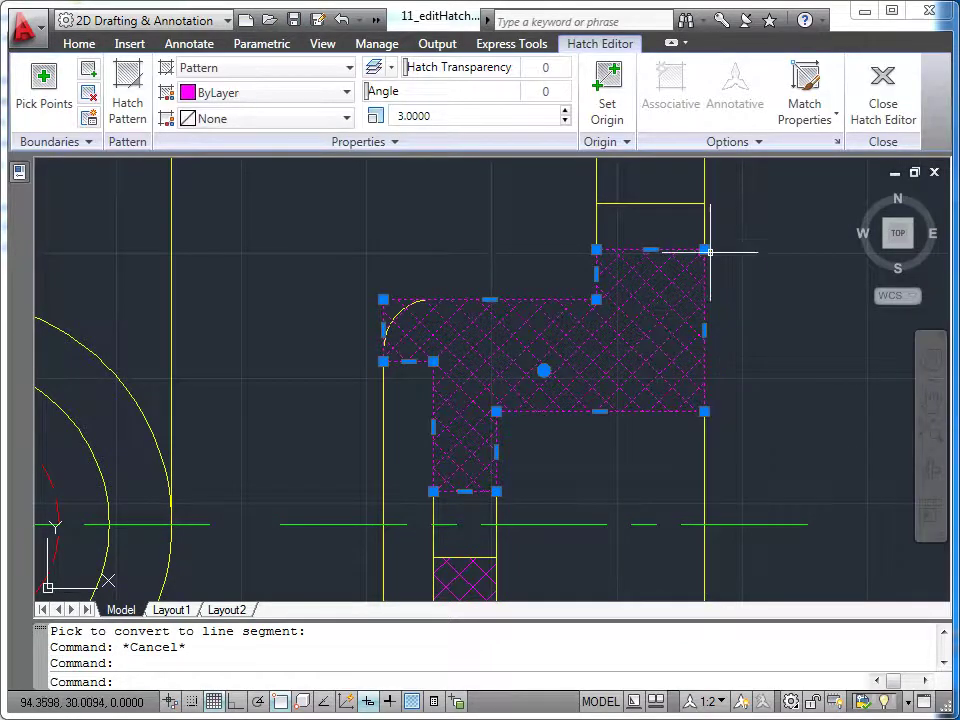
mouse_move(704, 249)
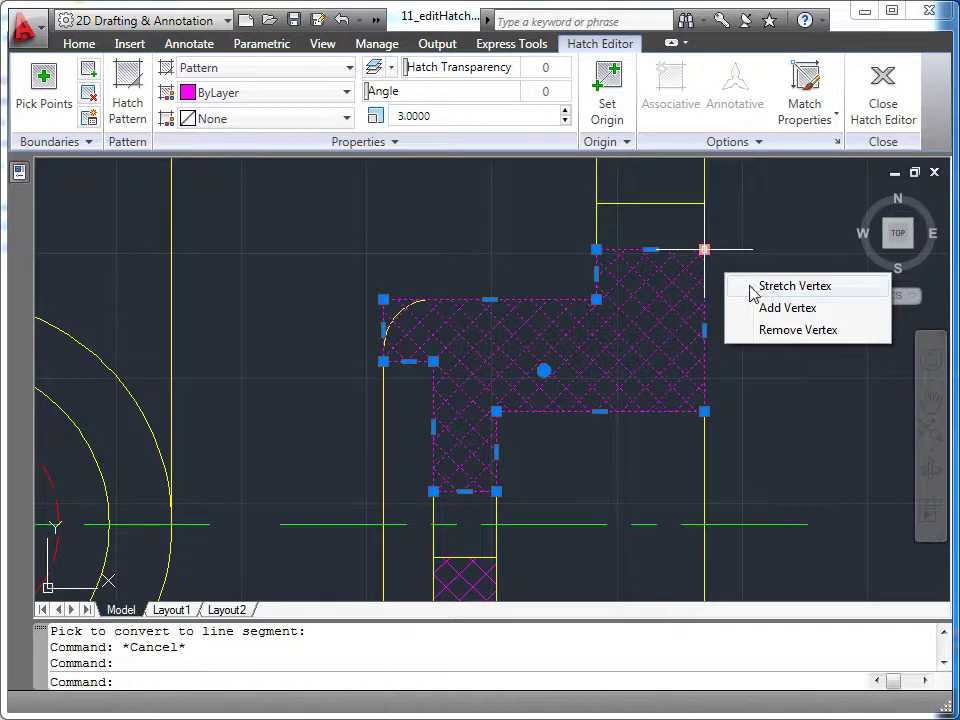
click(750, 290)
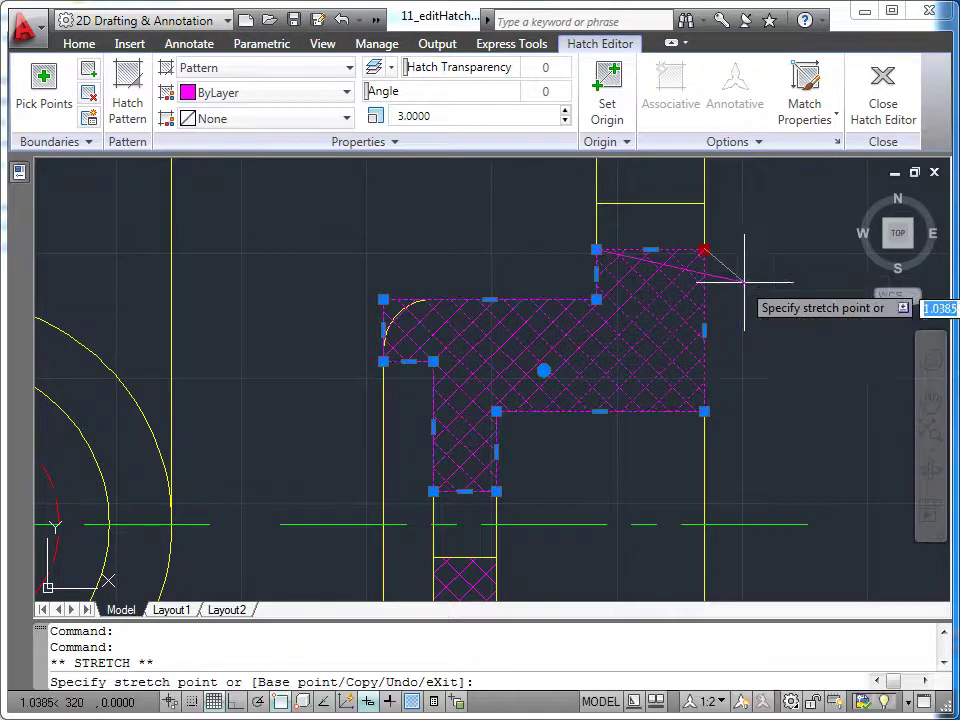
click(704, 204)
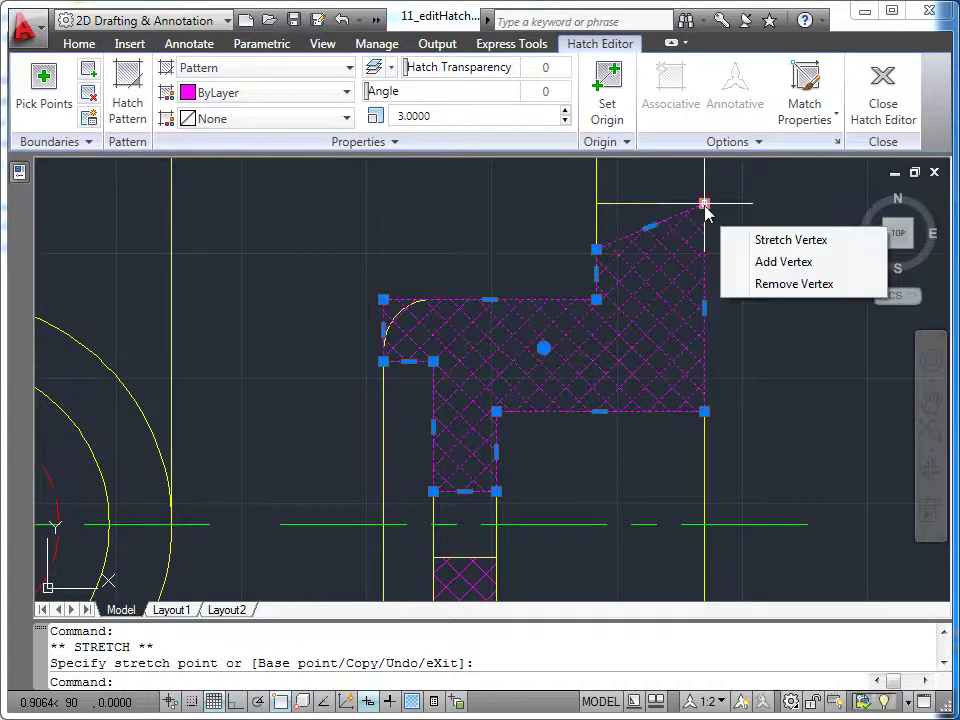
mouse_move(596, 249)
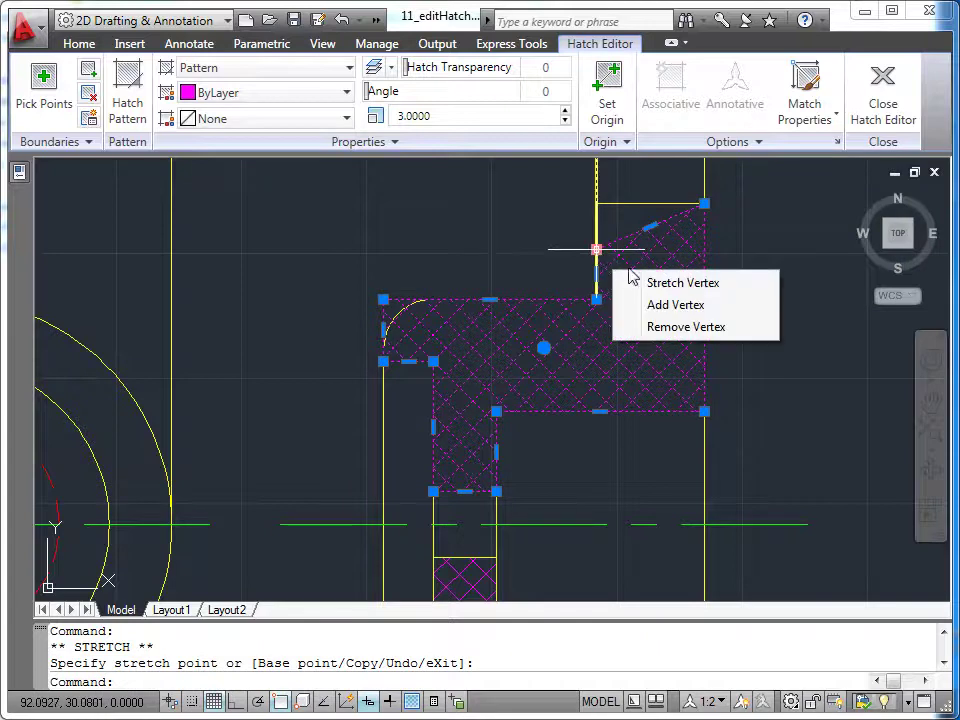
click(640, 284)
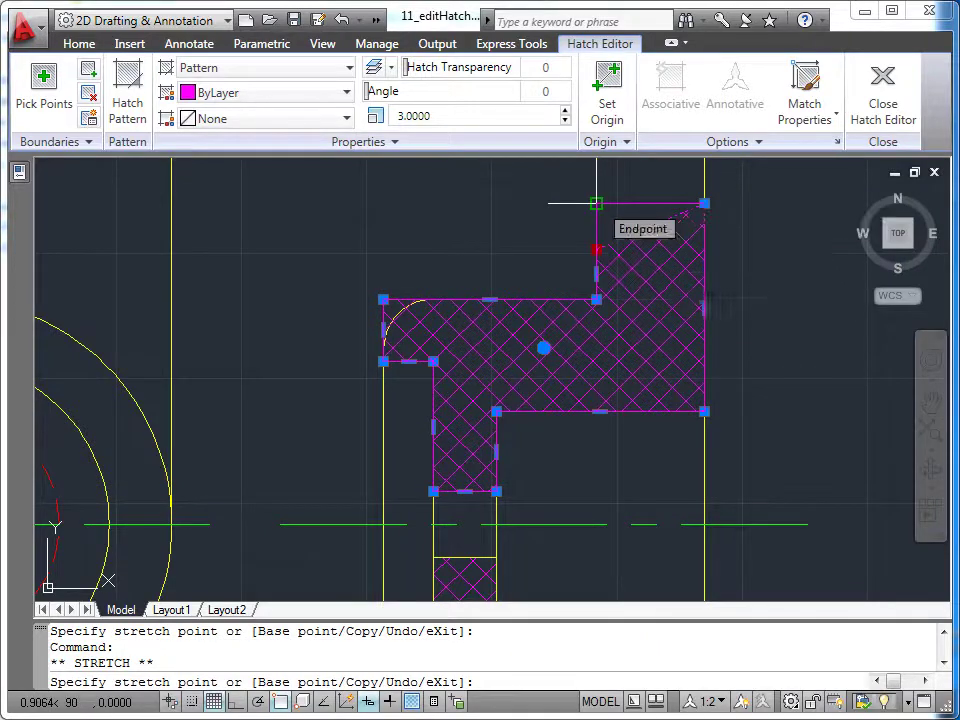
click(596, 203)
mouse_move(464, 308)
middle_down()
mouse_move(514, 279)
mouse_move(533, 238)
middle_up()
scroll(508, 279, up, 3)
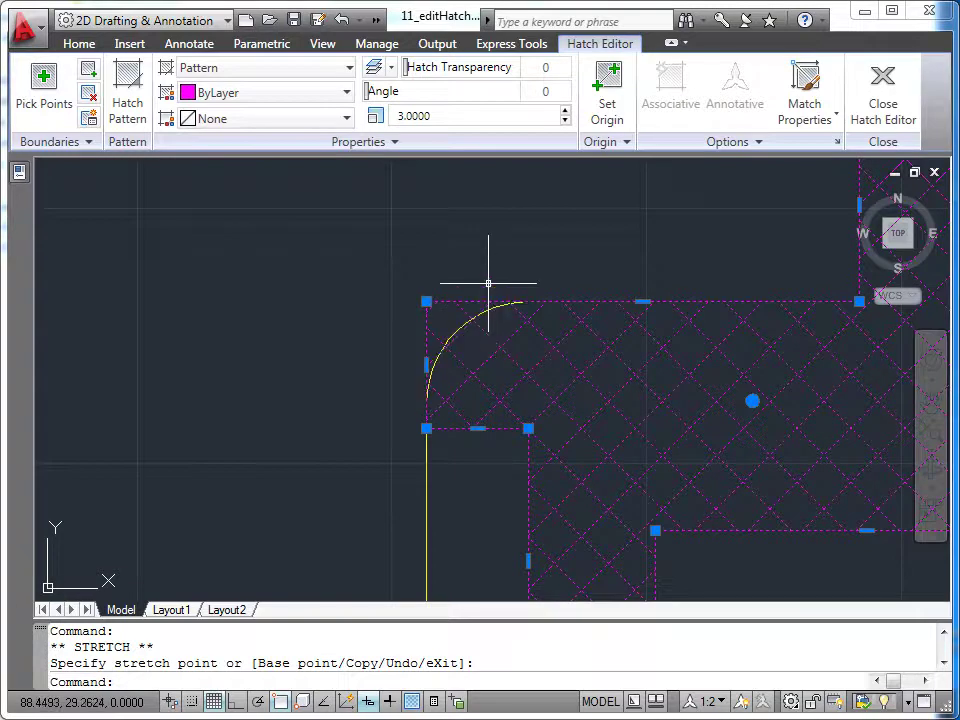
mouse_move(426, 301)
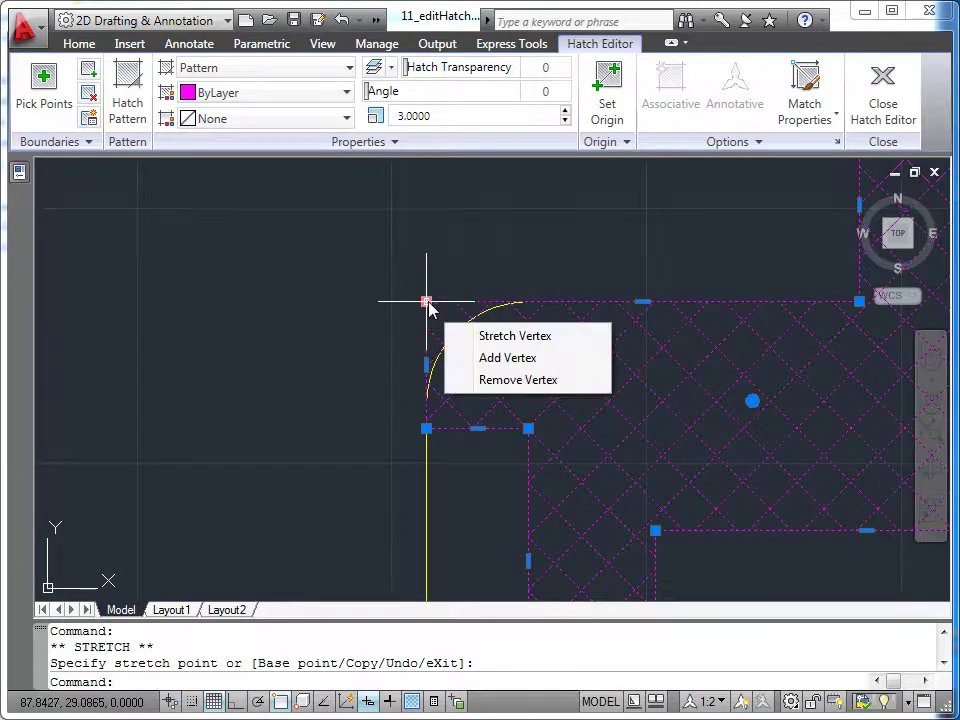
Move the hatch's upper-left corner to the fillet start and add a vertex on the fillet.
click(484, 336)
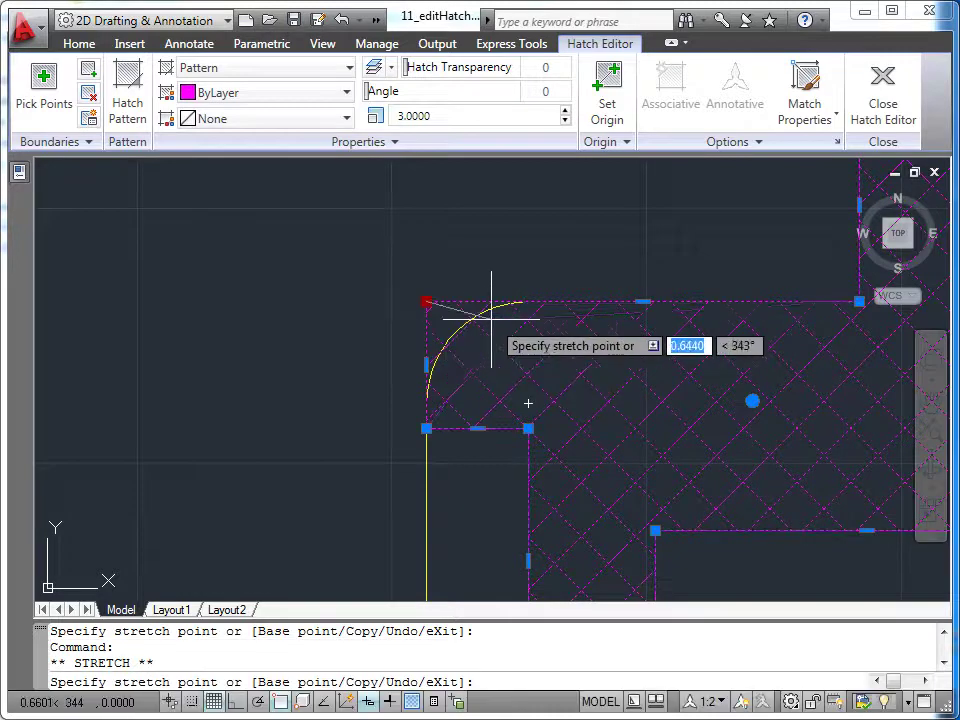
click(528, 301)
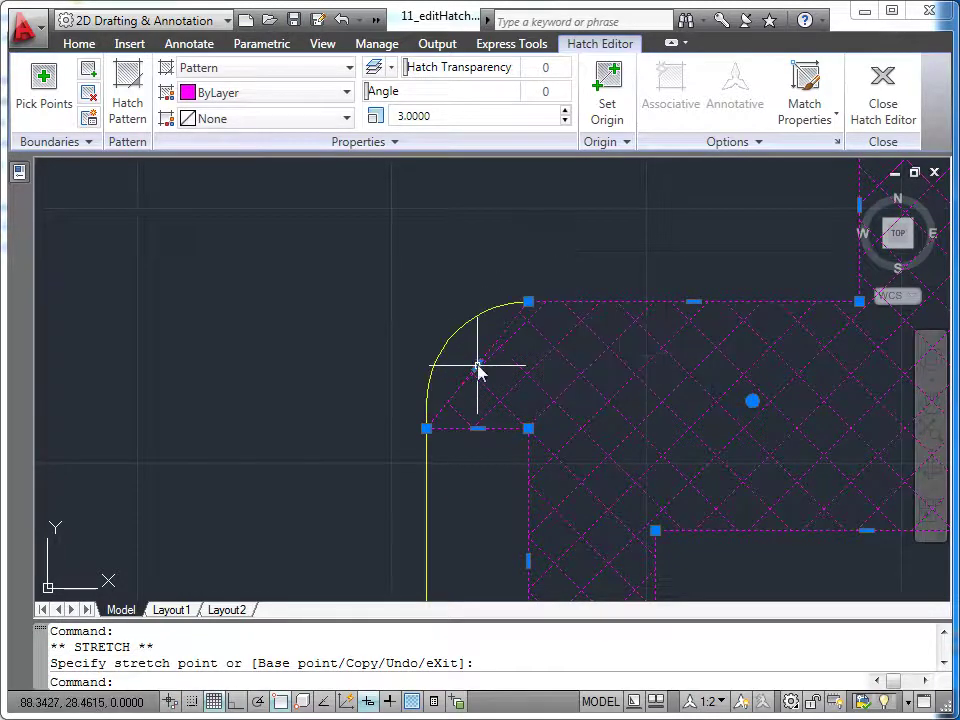
click(519, 420)
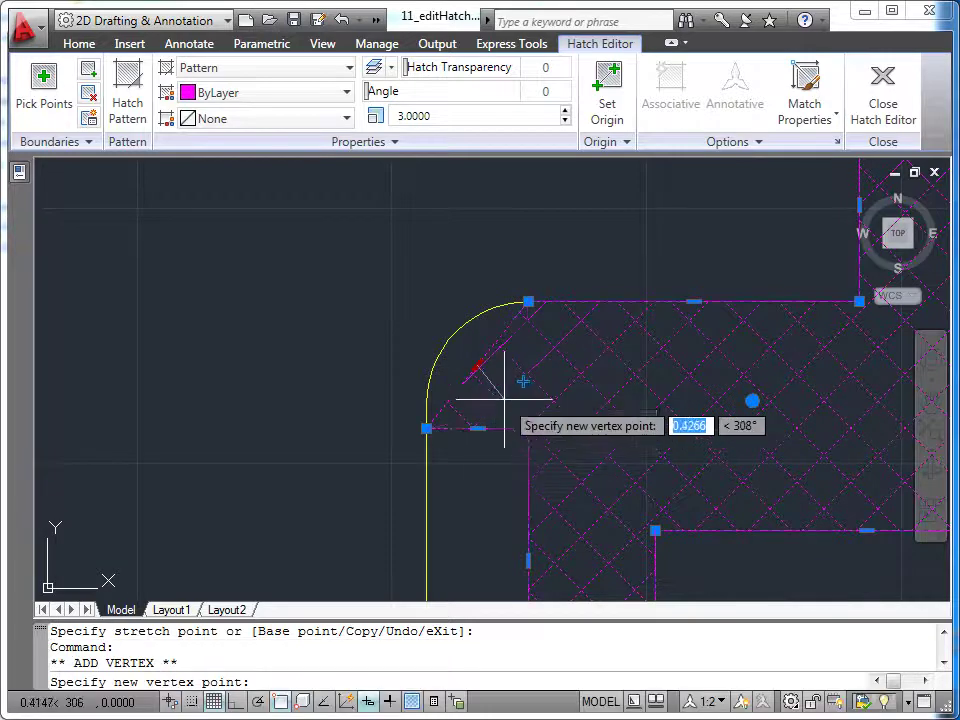
click(425, 399)
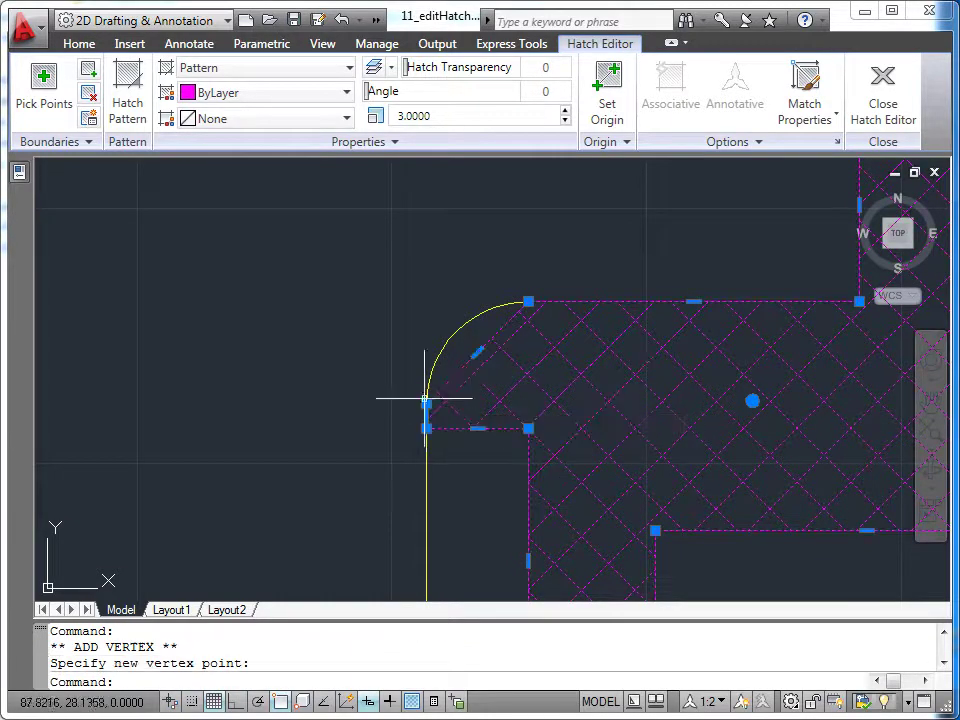
mouse_move(477, 355)
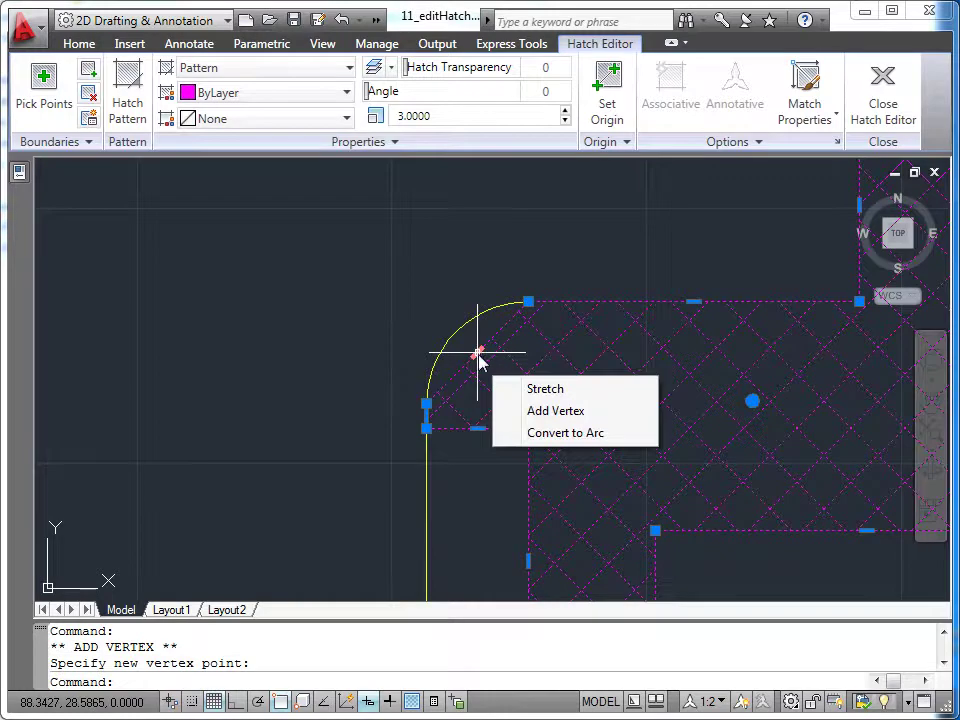
Curve that corner edge into an arc through the fillet's midpoint so the hatch follows it.
click(535, 432)
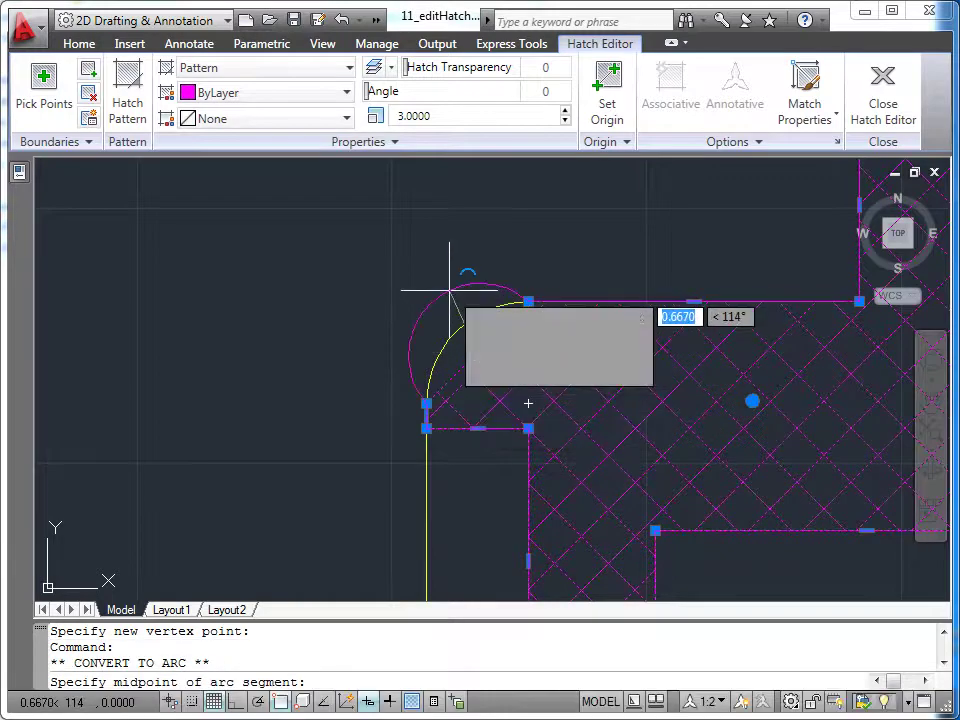
shift+right_click(449, 291)
click(514, 452)
click(457, 330)
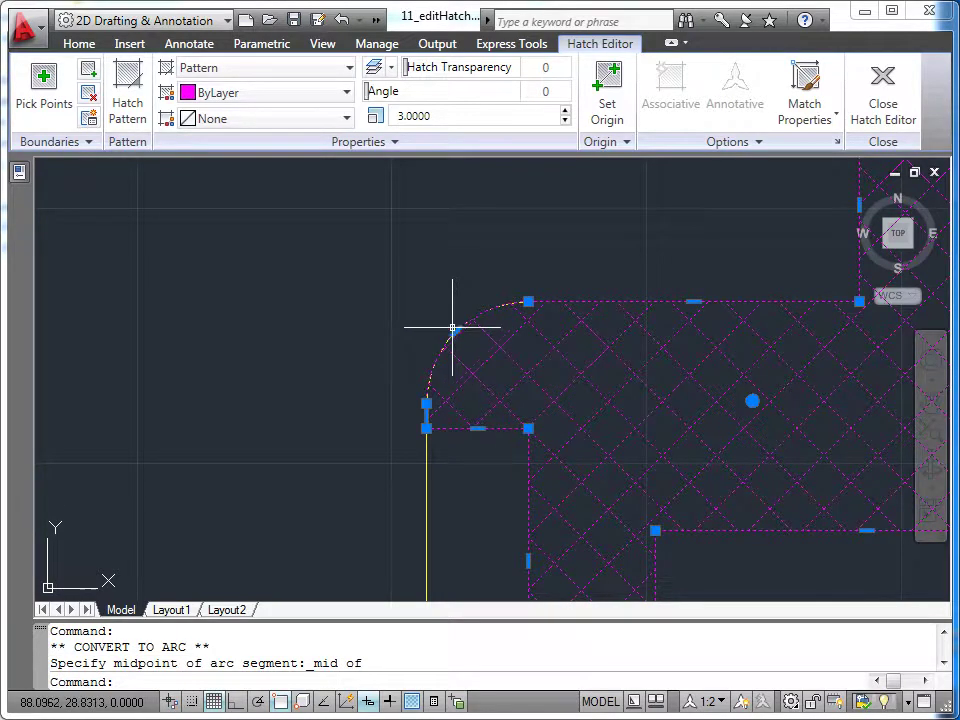
key(Escape)
scroll(432, 325, down, 5)
middle_drag(432, 325, 410, 262)
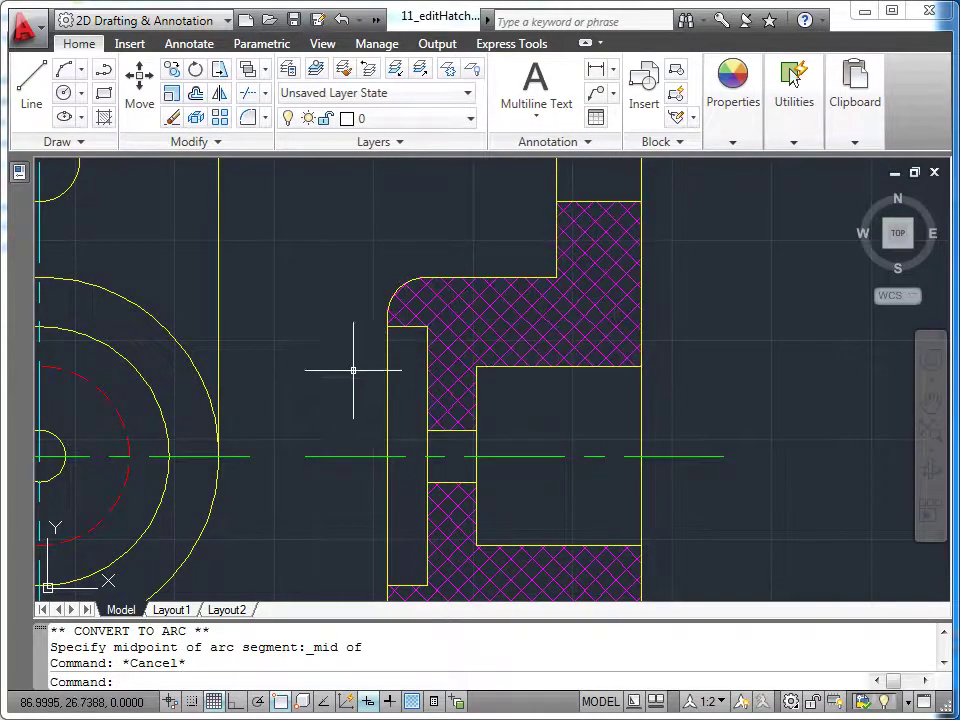
Stretch the section hatch's lower-left boundary corner to the end of the fillet.
middle_drag(357, 369, 343, 231)
mouse_move(350, 466)
middle_down()
mouse_move(350, 440)
mouse_move(411, 435)
middle_up()
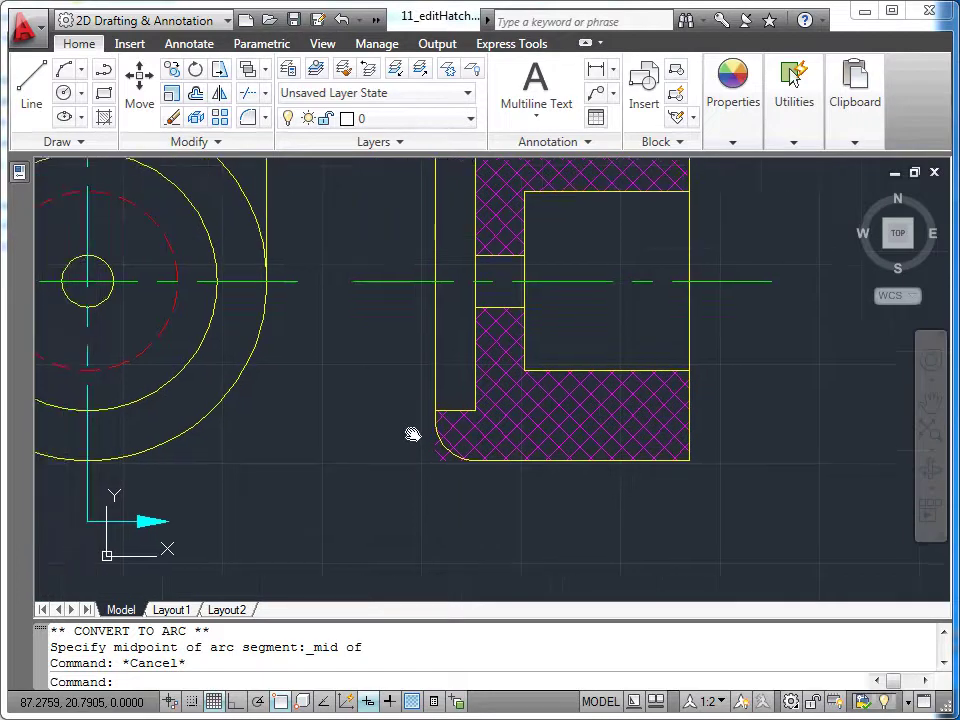
scroll(463, 429, up, 2)
scroll(461, 431, up, 2)
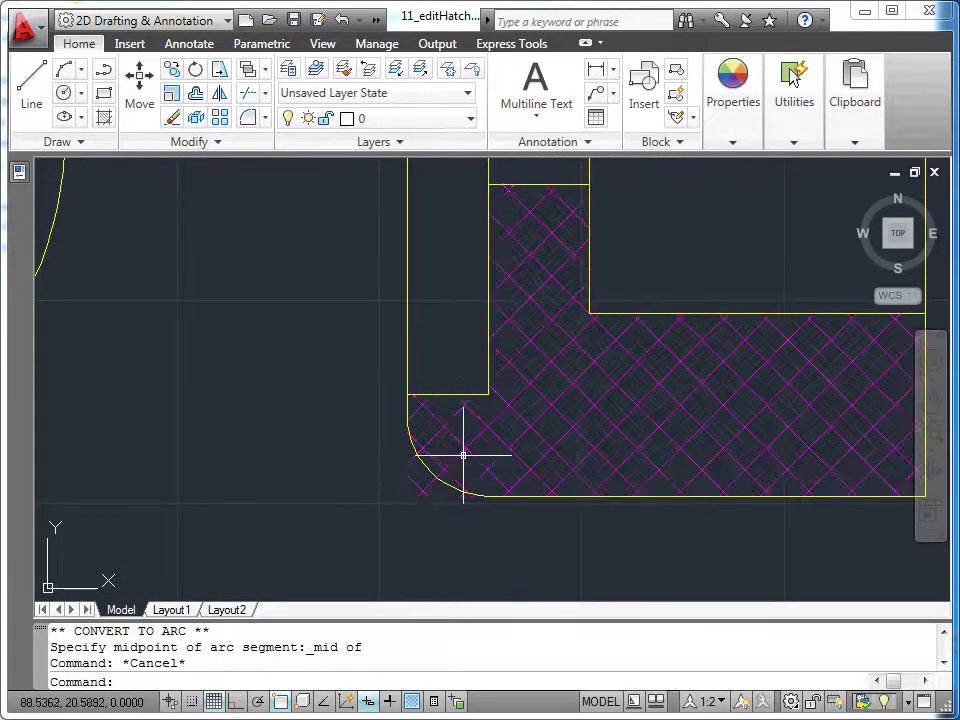
click(474, 441)
click(474, 441)
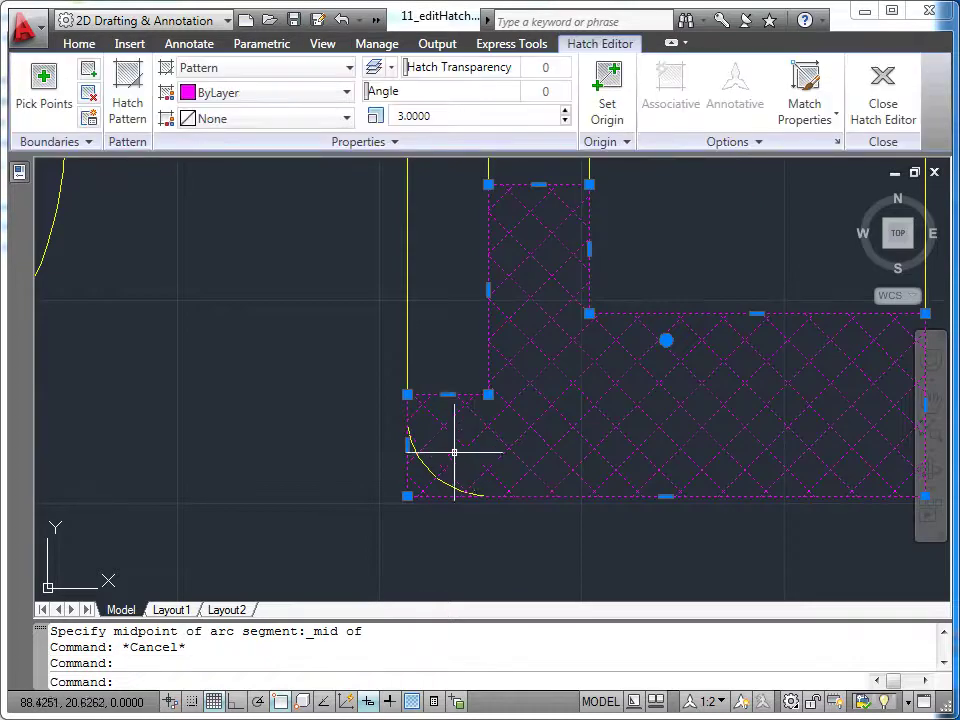
mouse_move(407, 495)
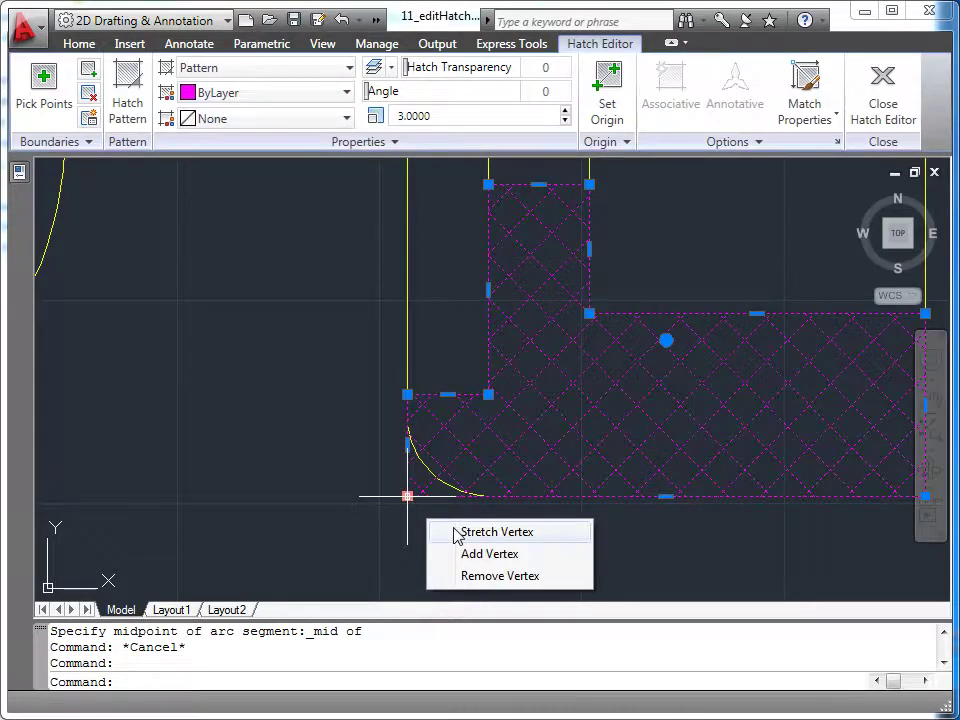
click(455, 532)
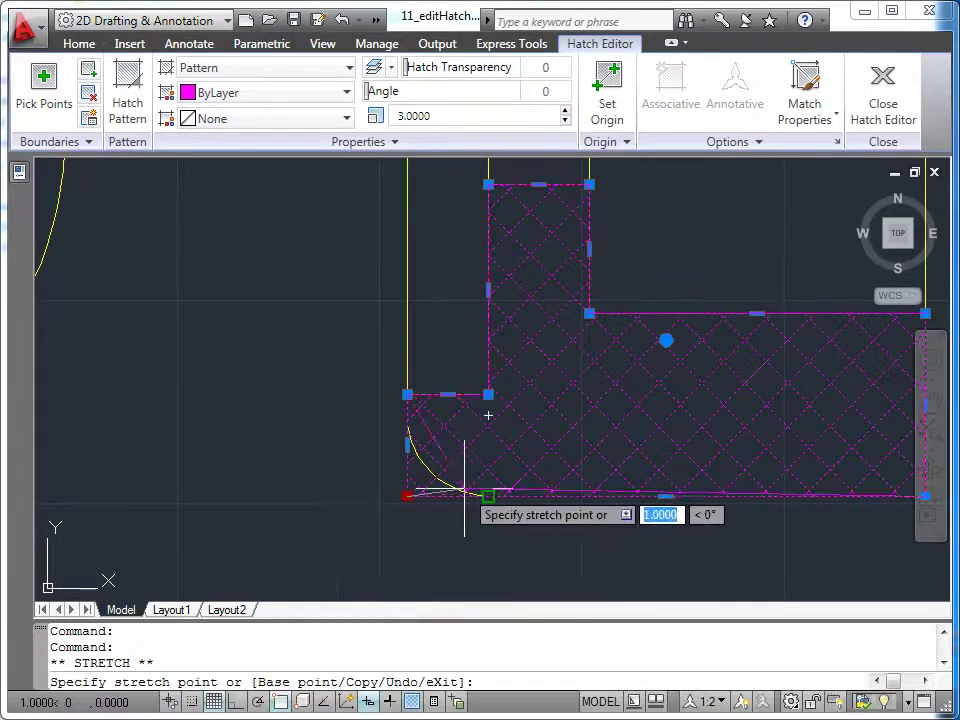
Add a vertex at the fillet start and convert the corner edge to an arc through the fillet midpoint.
scroll(487, 495, up, 2)
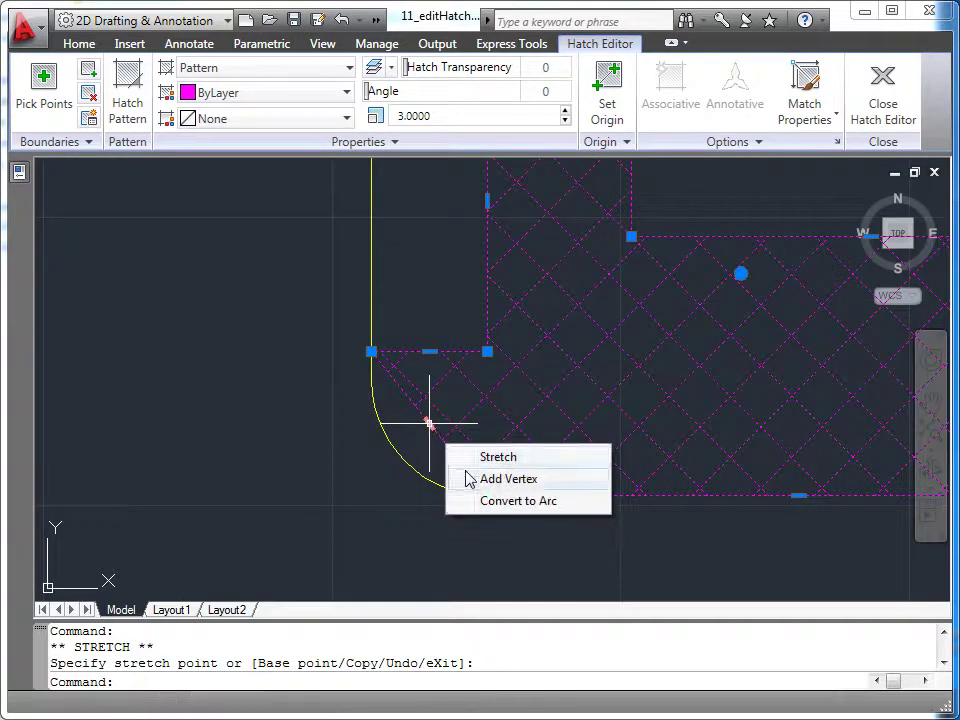
click(465, 476)
click(371, 380)
mouse_move(426, 437)
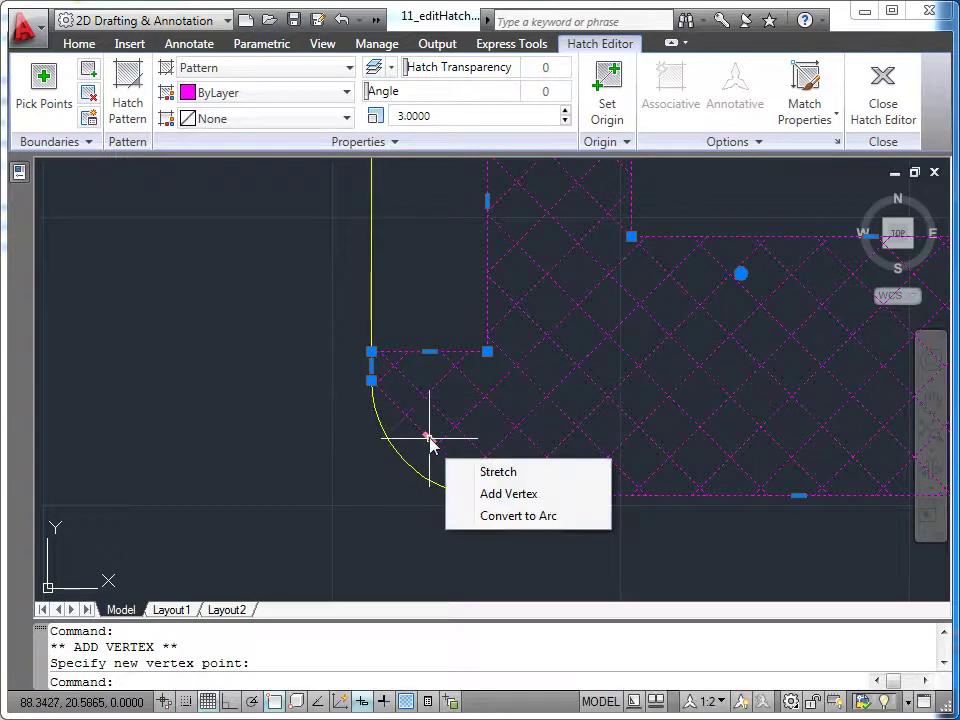
click(470, 515)
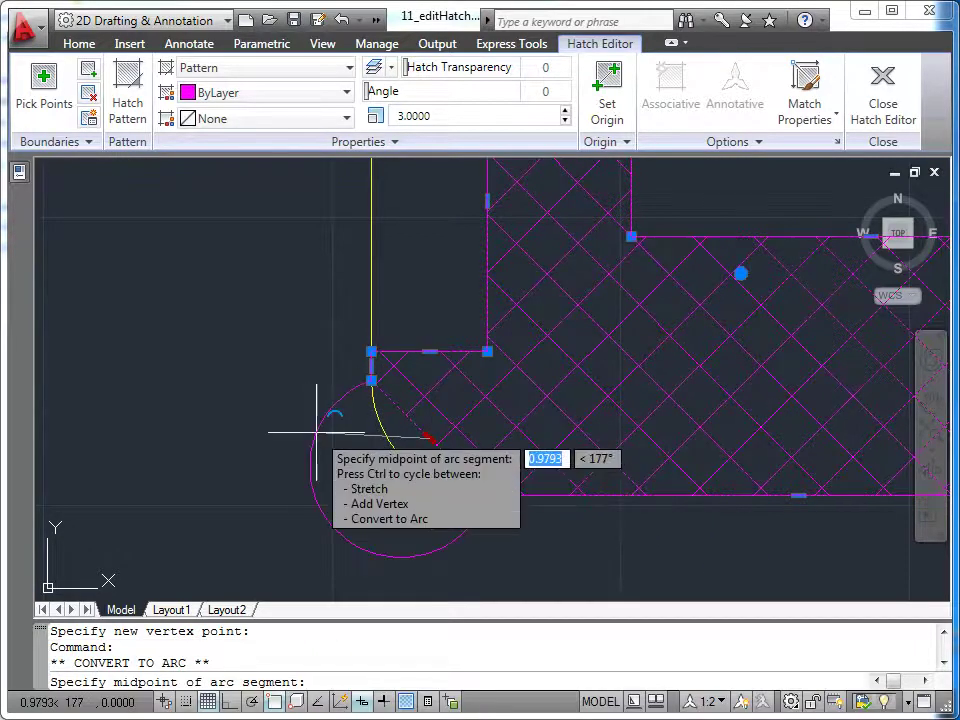
shift+right_click(318, 440)
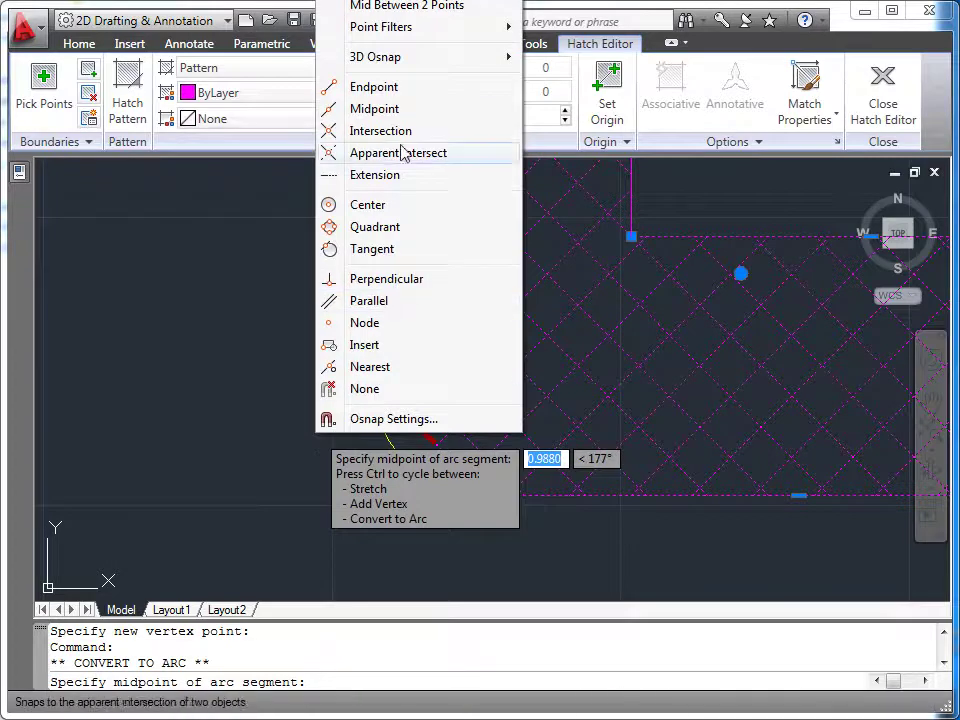
click(390, 110)
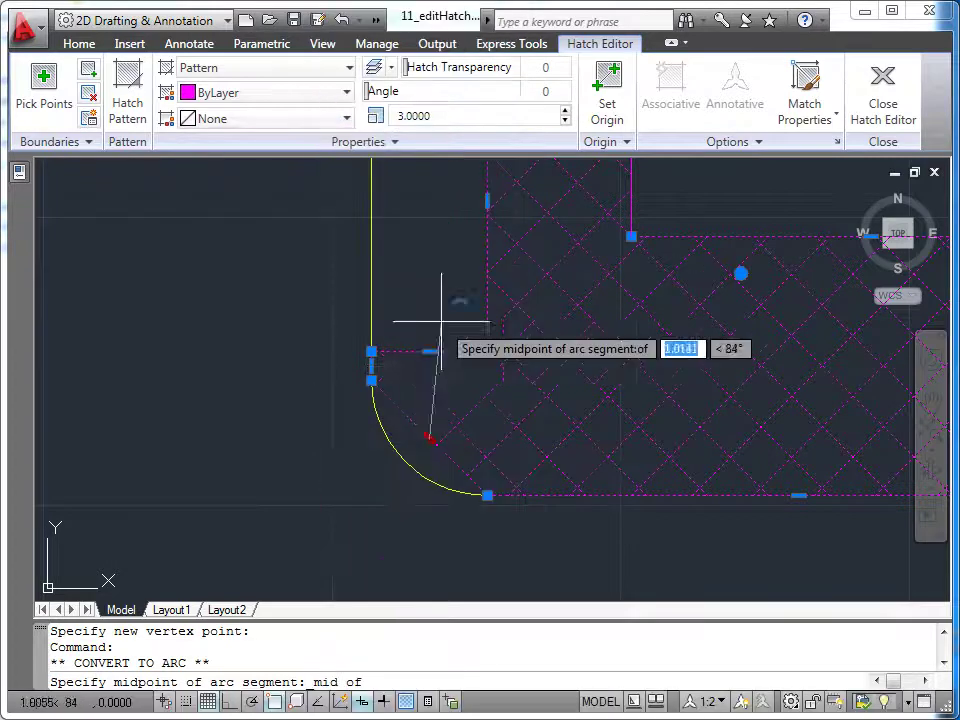
click(404, 461)
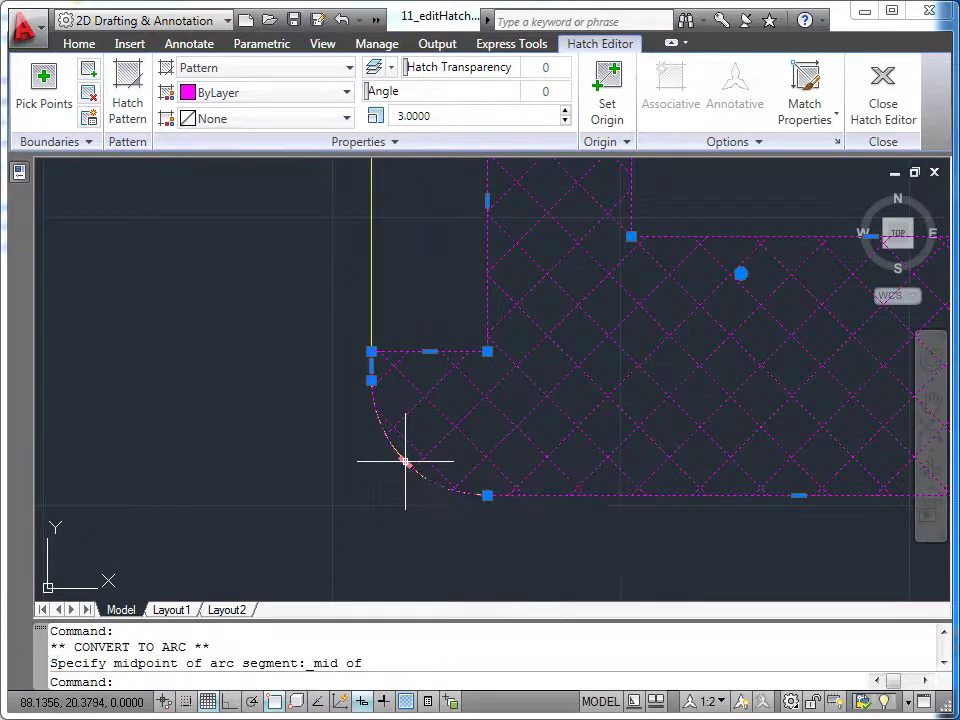
Finish the hatch edit and zoom out to centre the whole part drawing.
key(Escape)
scroll(375, 460, down, 3)
scroll(375, 461, down, 2)
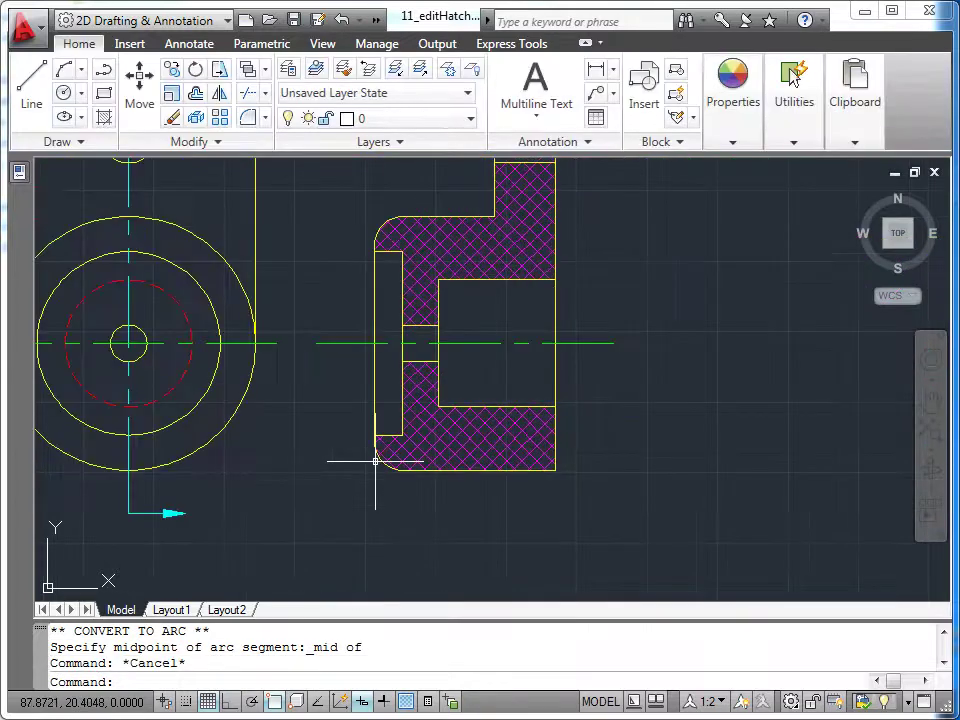
scroll(375, 461, down, 3)
middle_drag(589, 476, 721, 525)
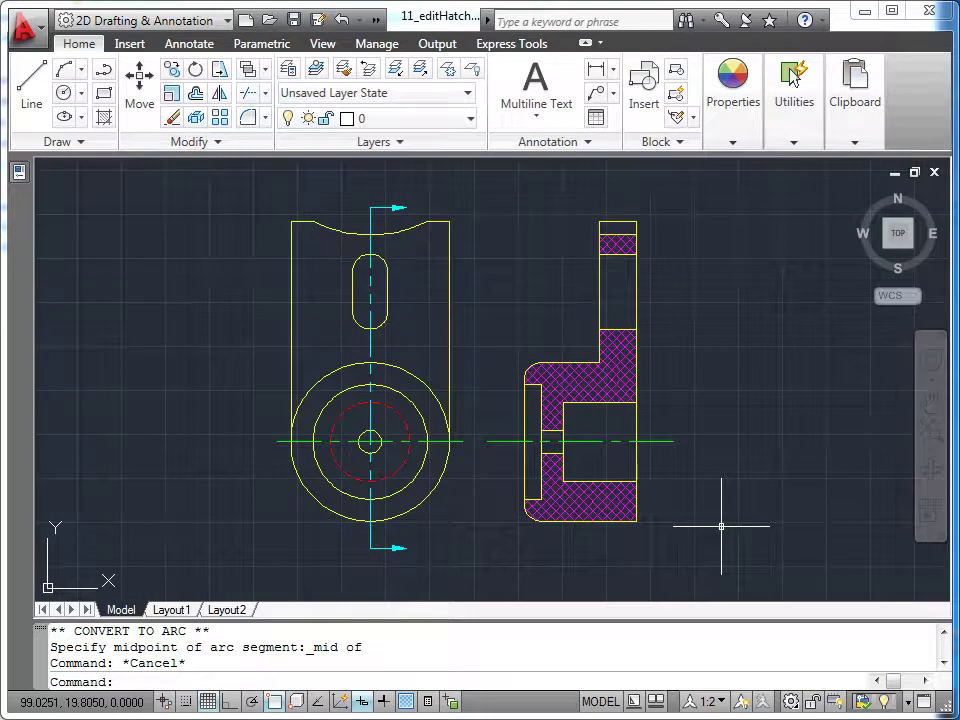
Switch the upper section hatch from cross-hatching to the ANSI31 diagonal-line pattern.
click(630, 392)
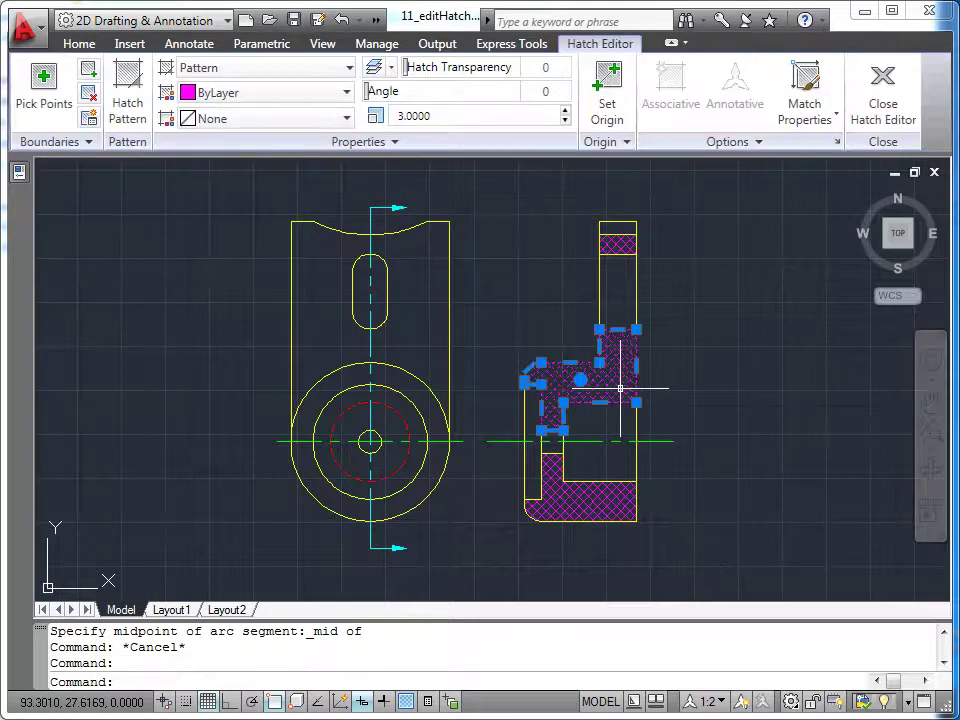
click(133, 116)
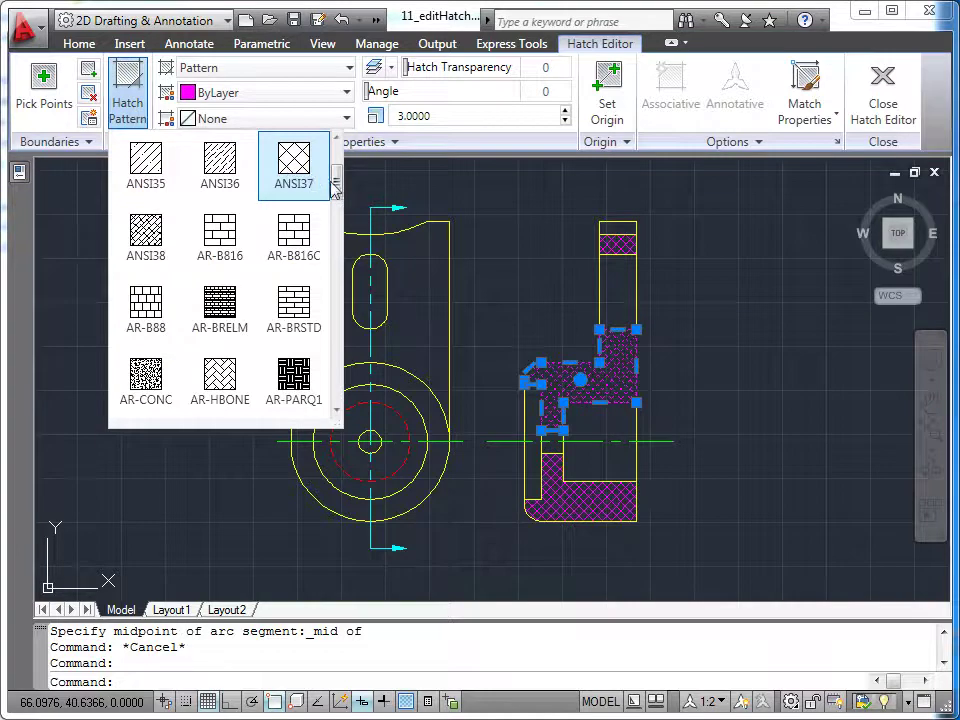
drag(333, 185, 341, 172)
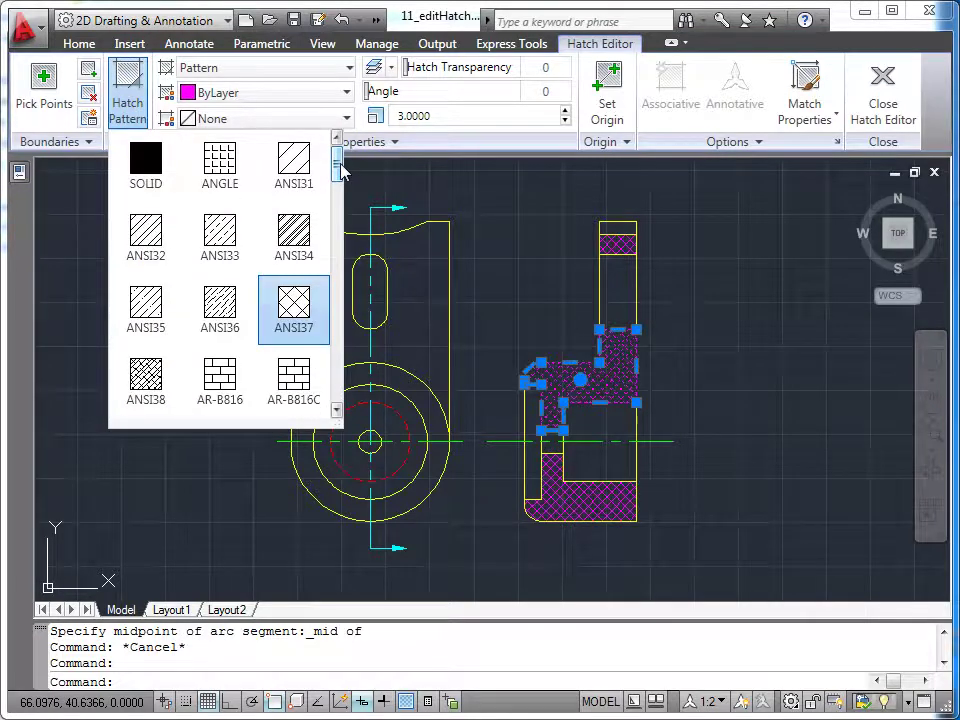
click(294, 160)
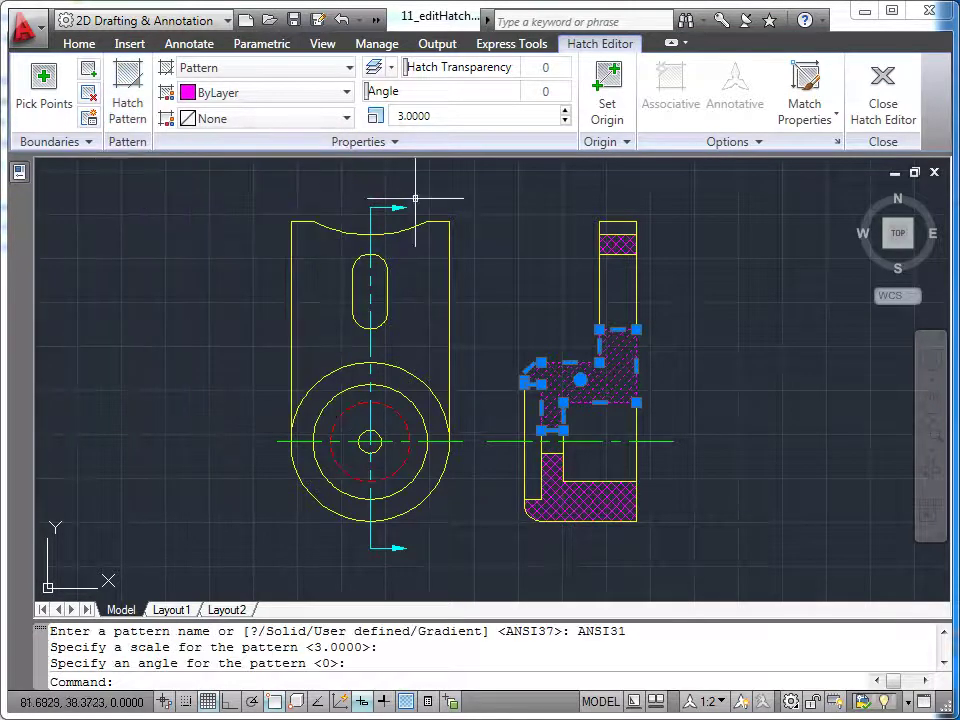
click(890, 112)
mouse_move(855, 100)
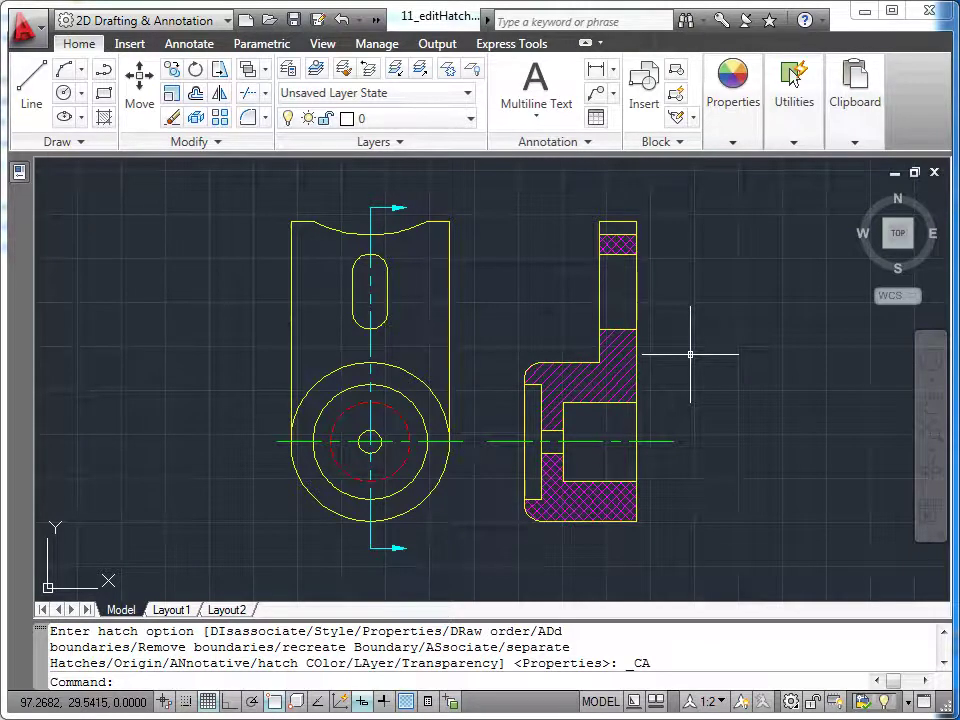
Match the lower section hatch to the upper ANSI31 hatch, then select the small top hatch.
click(610, 500)
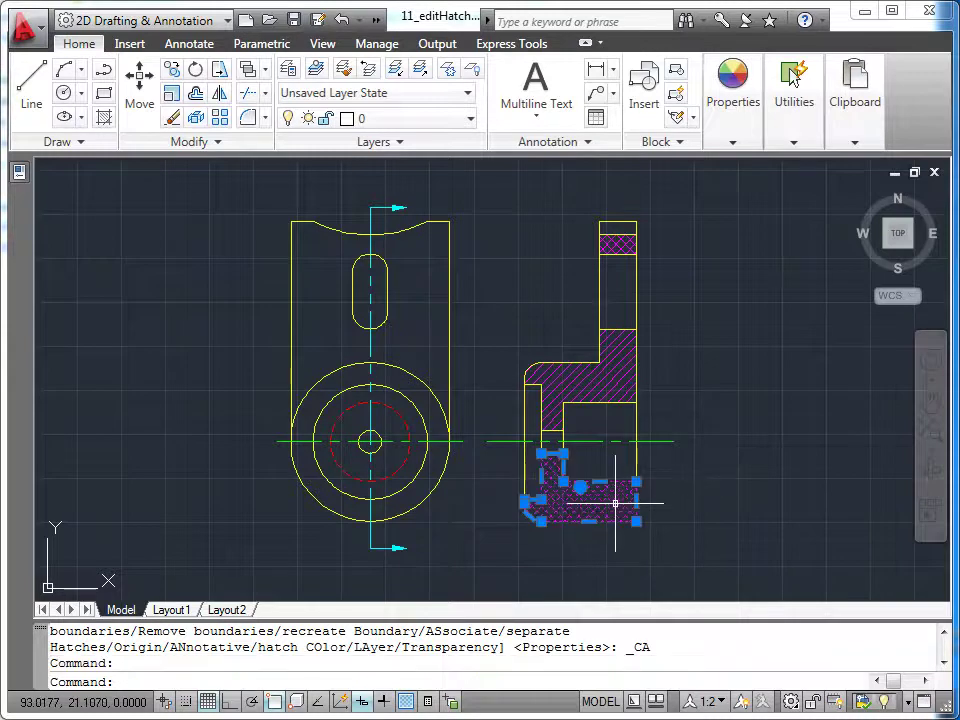
click(805, 80)
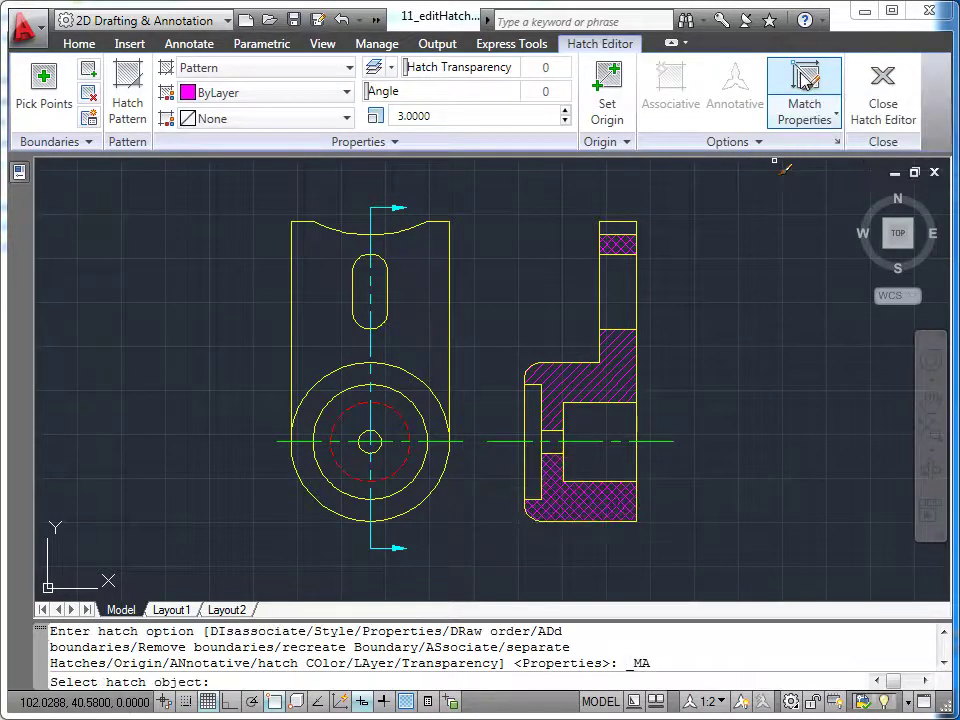
click(615, 353)
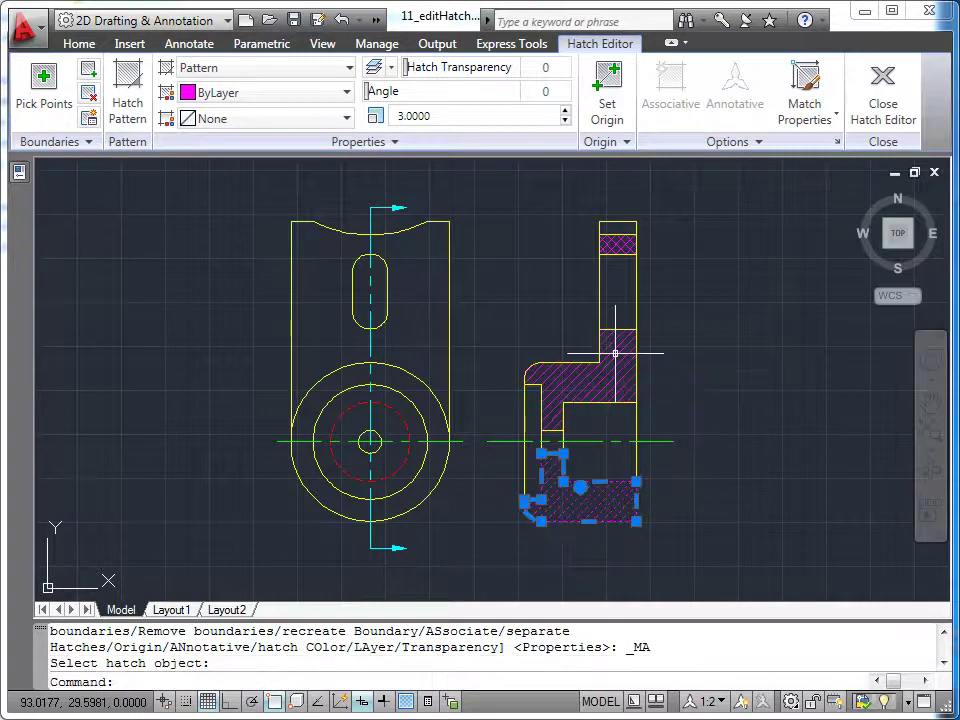
key(Escape)
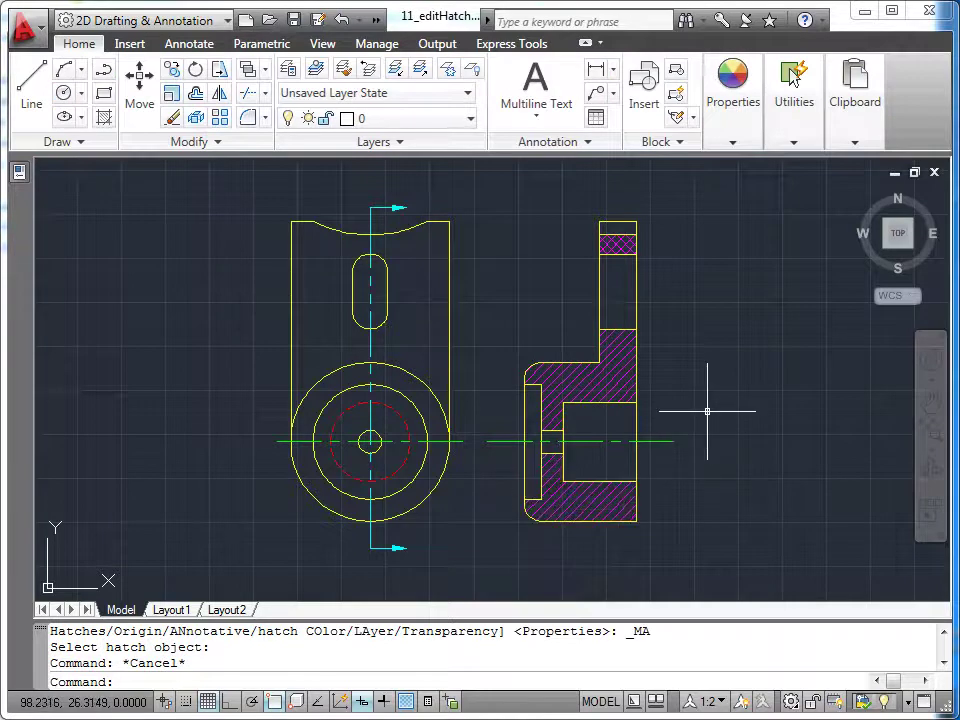
click(615, 243)
Apply Match Properties to the small top hatch, using the upper ANSI31 diagonal hatch as source.
key(Escape)
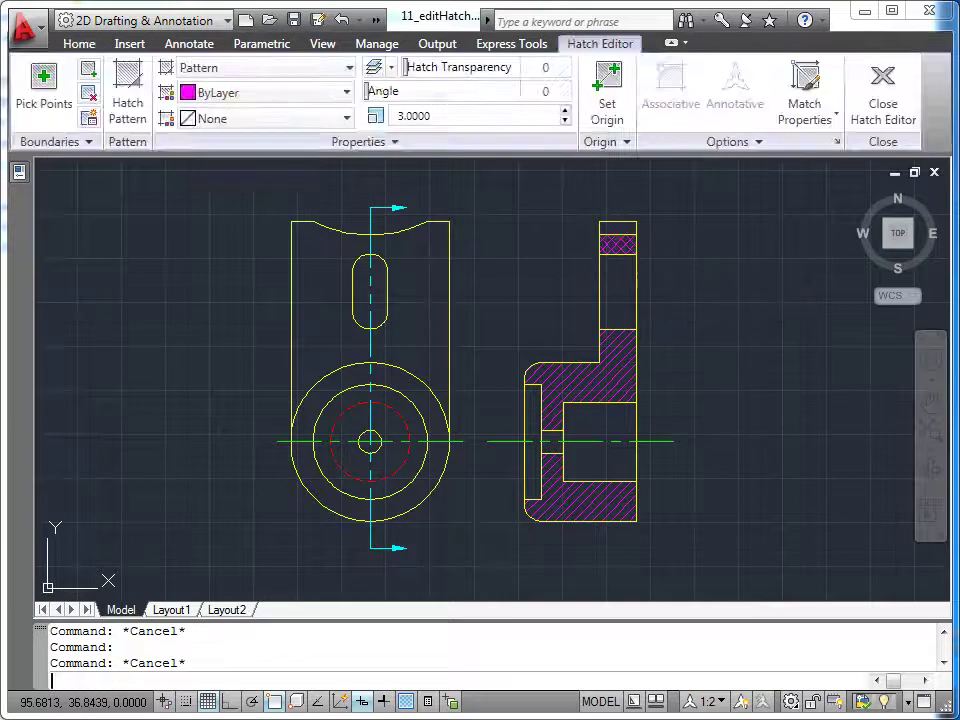
click(627, 241)
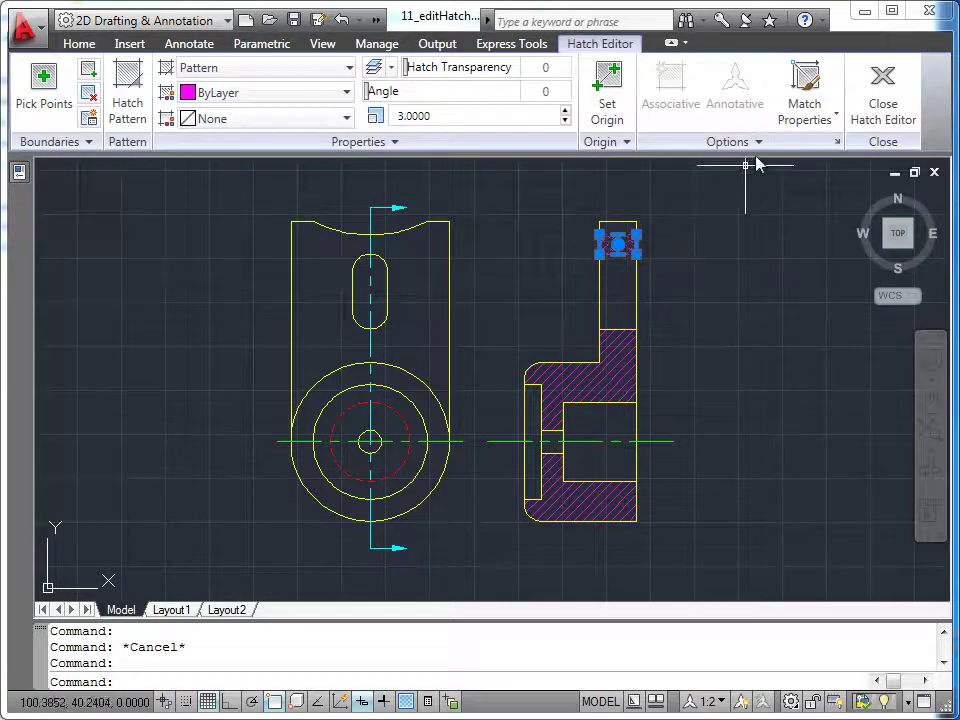
click(806, 88)
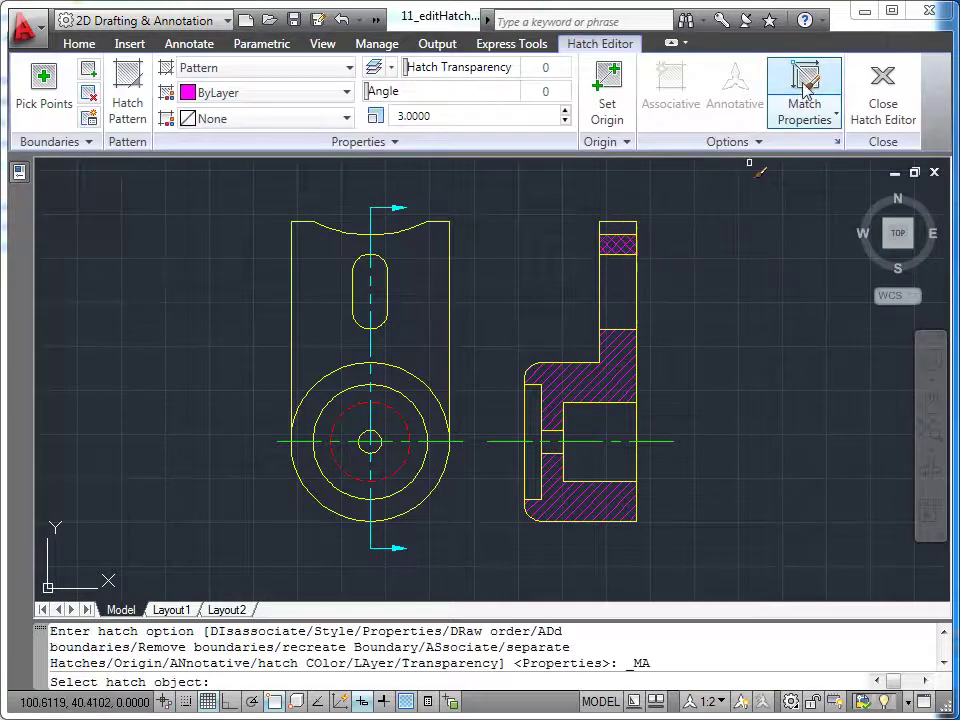
click(613, 360)
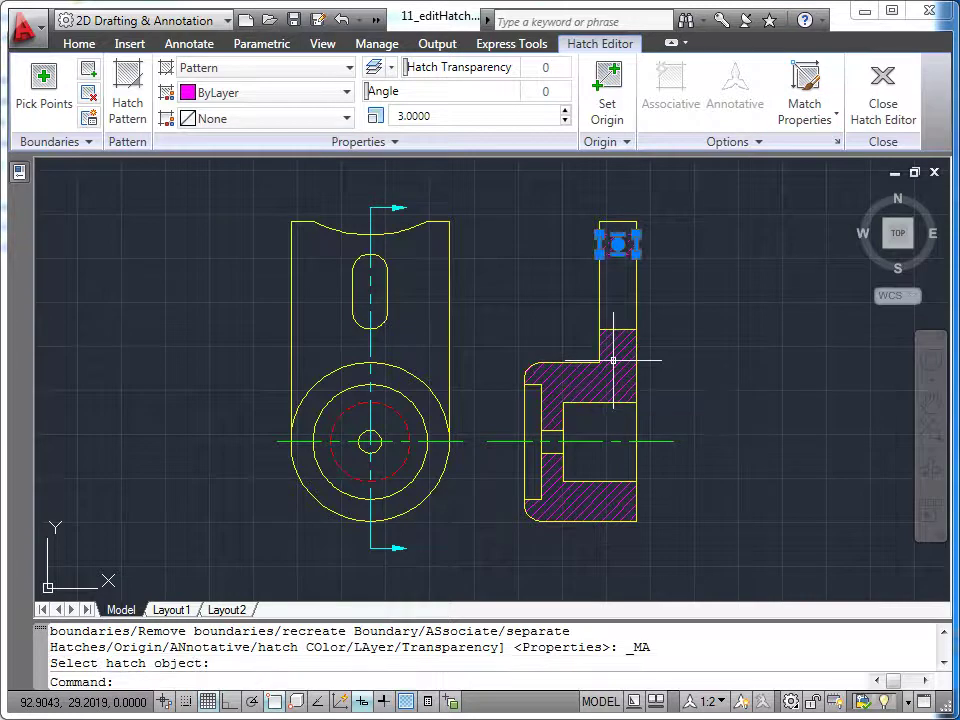
key(Escape)
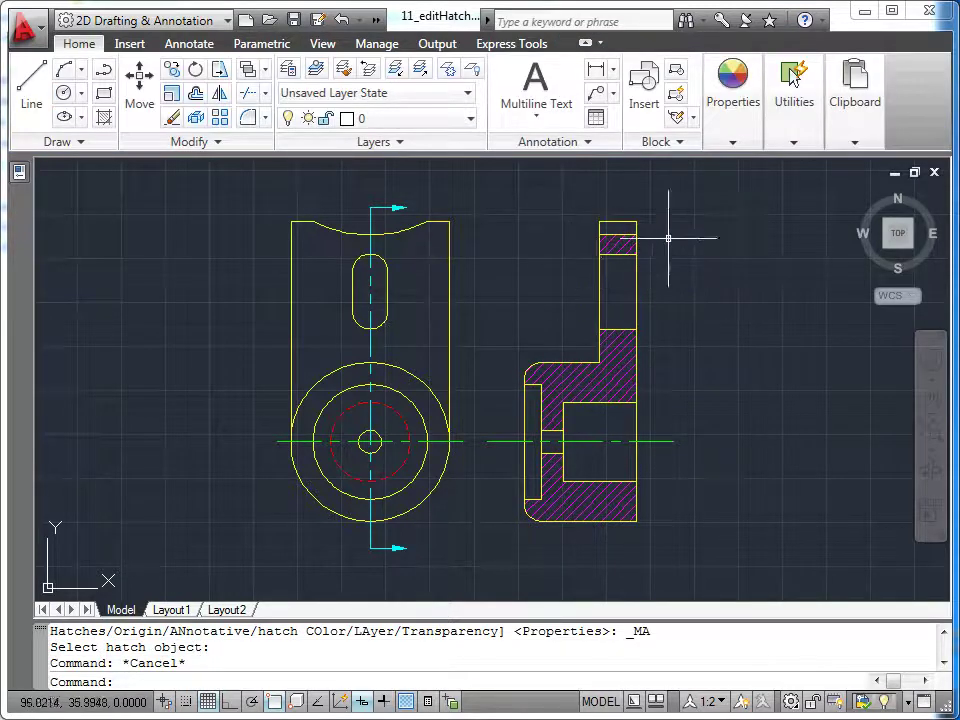